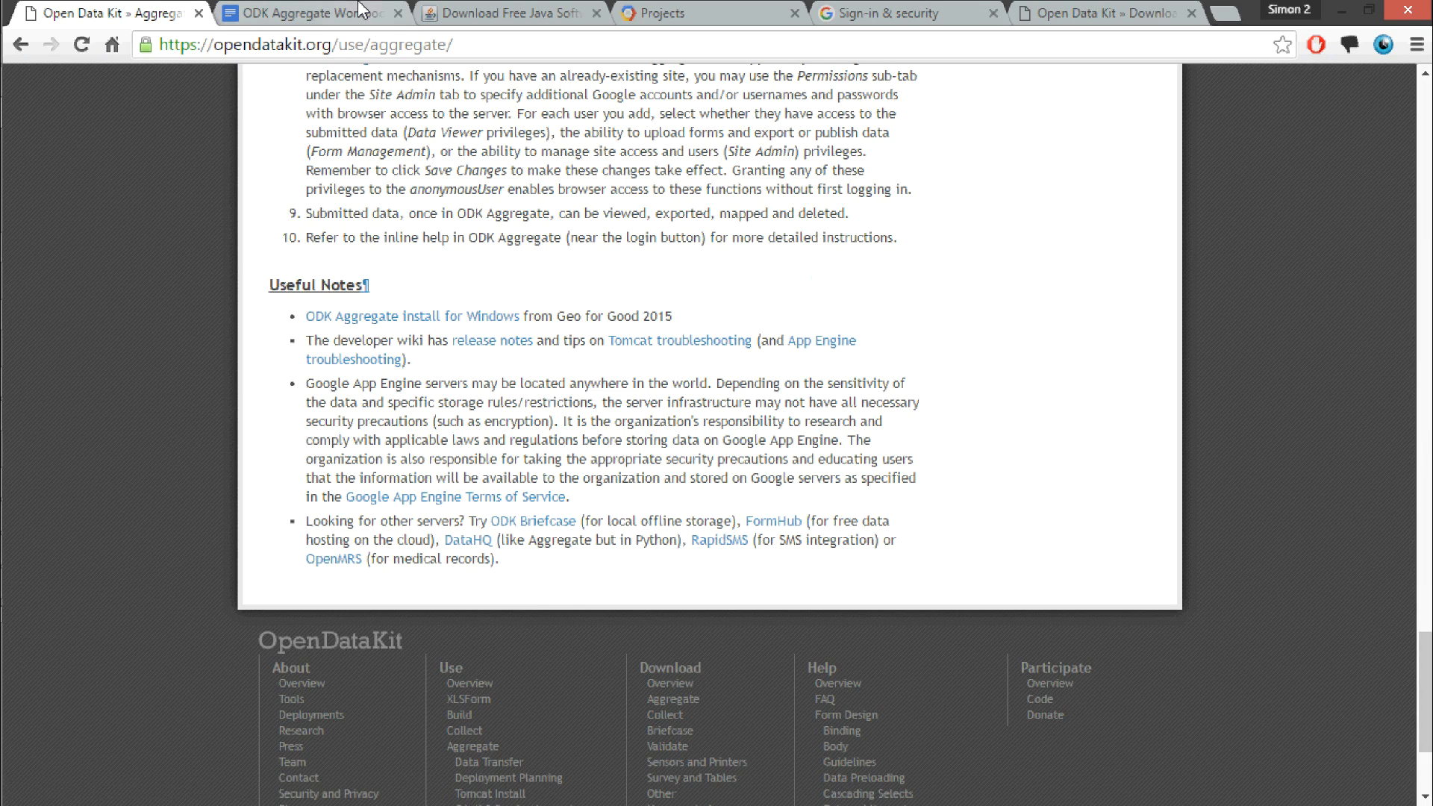
Step: Review the Aggregate usage instructions and the free Java download page
mouse_move(1426, 201)
left_mouse_down()
mouse_move(1428, 750)
mouse_move(1418, 190)
left_mouse_up()
left_click(506, 9)
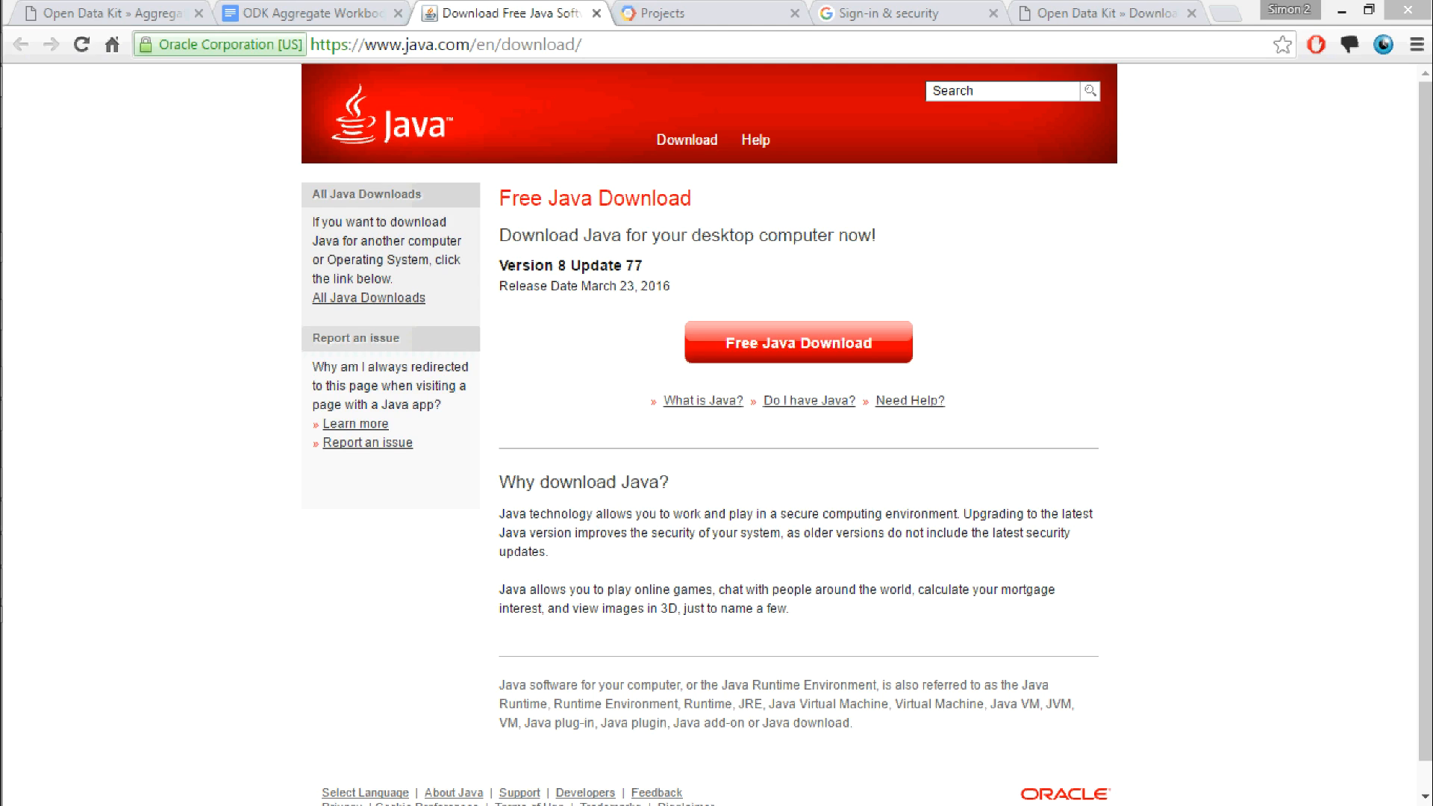
Step: Create a Google Developers Console project named aggregate-project
left_click(701, 16)
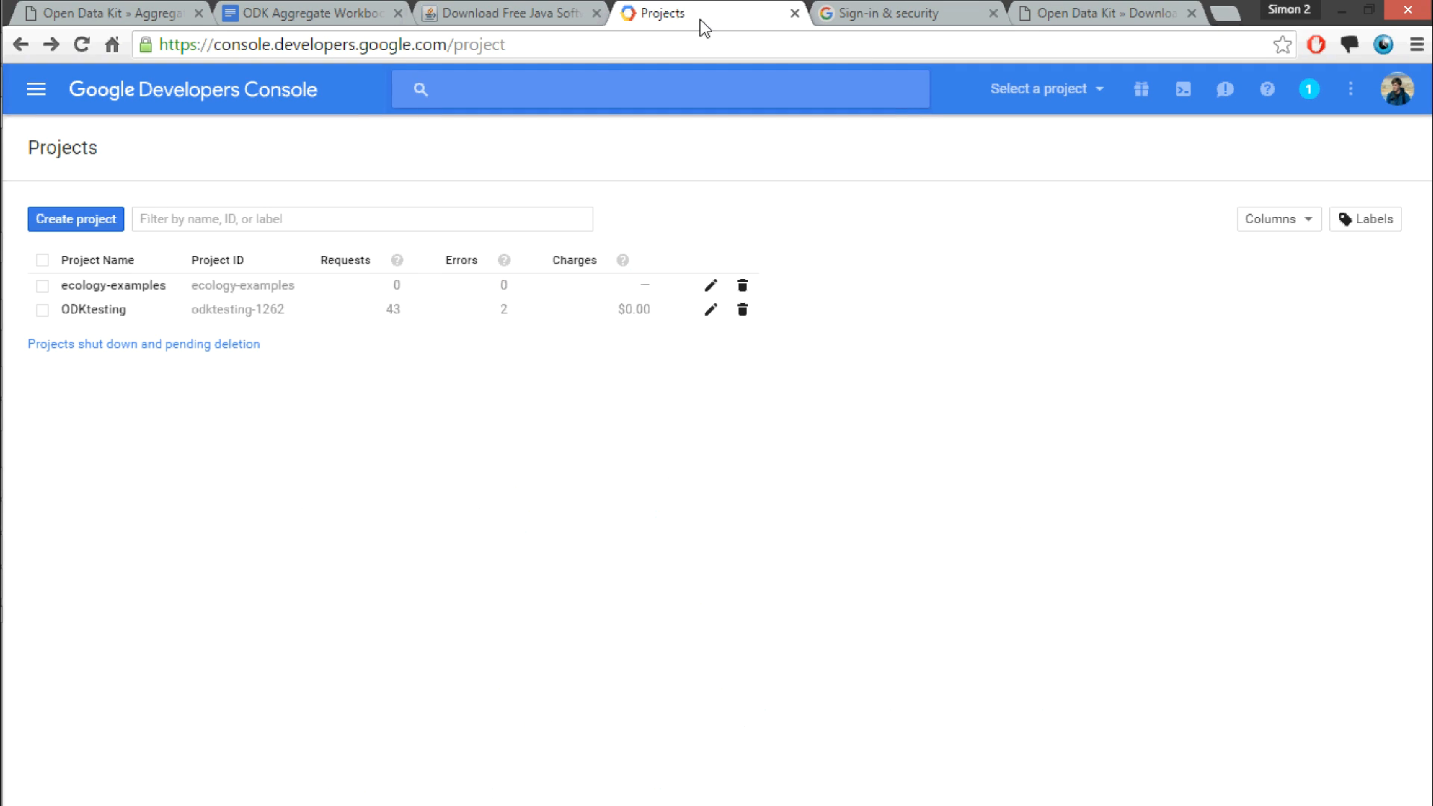
left_click_drag(563, 44, 508, 141)
left_click(91, 222)
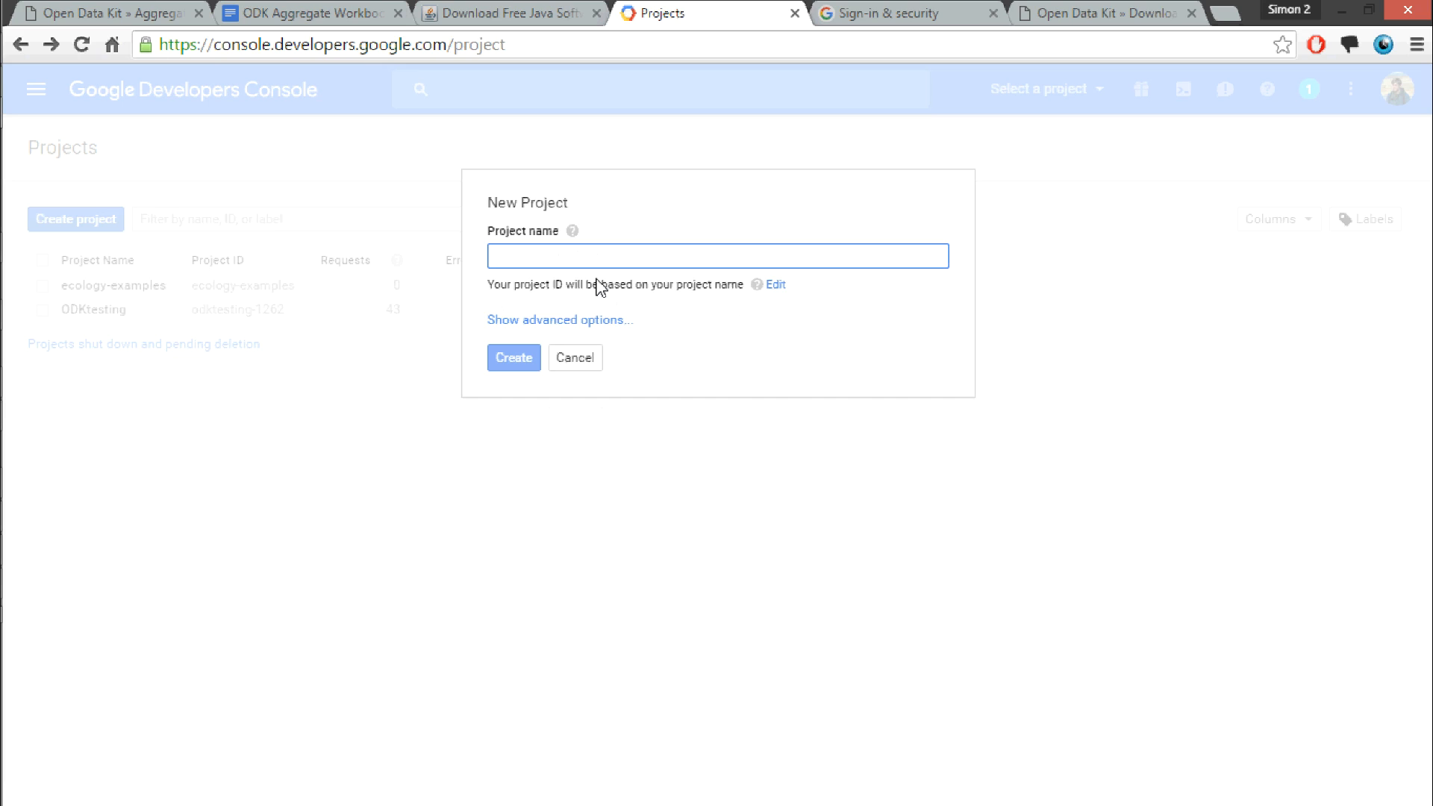
type("aggregate-project")
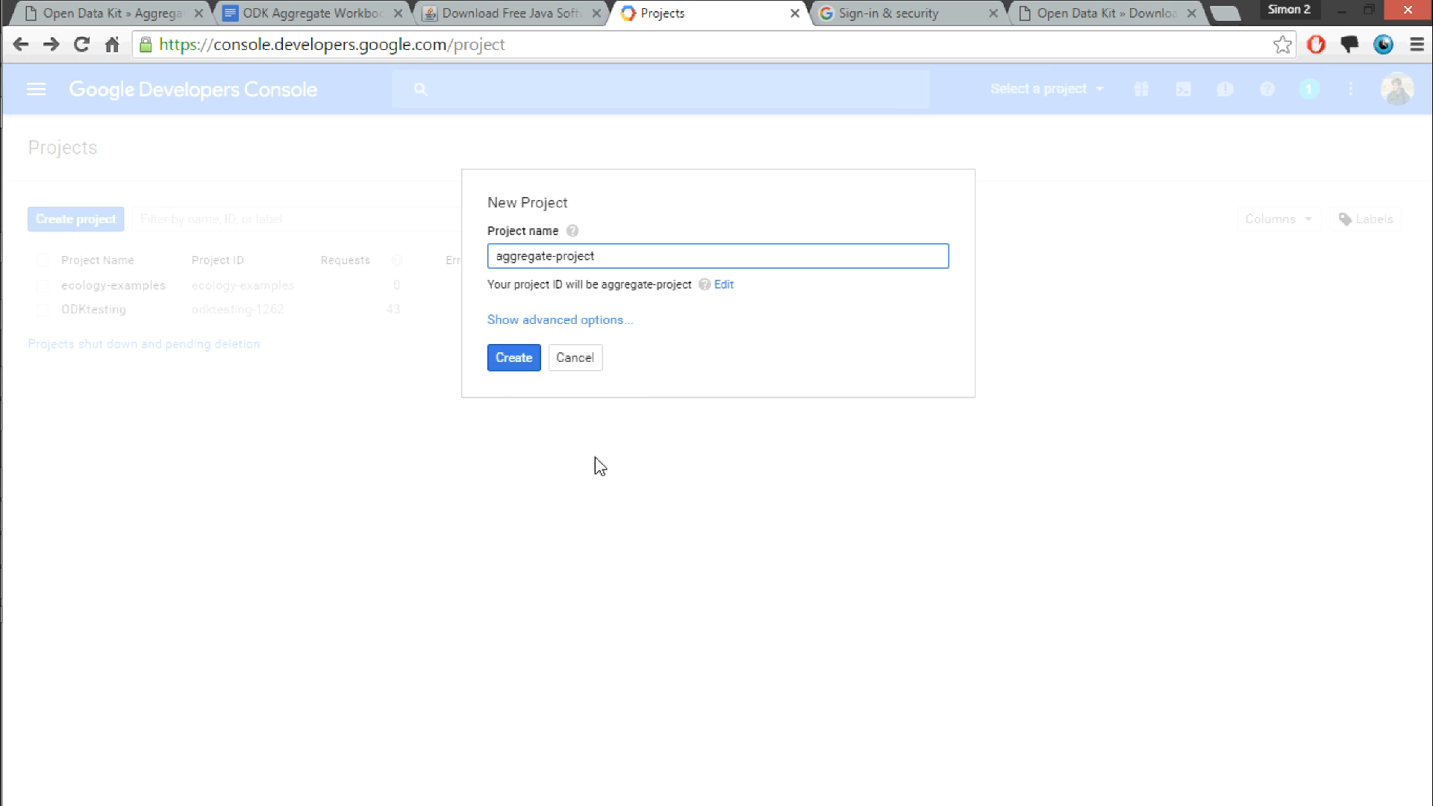
left_click(522, 366)
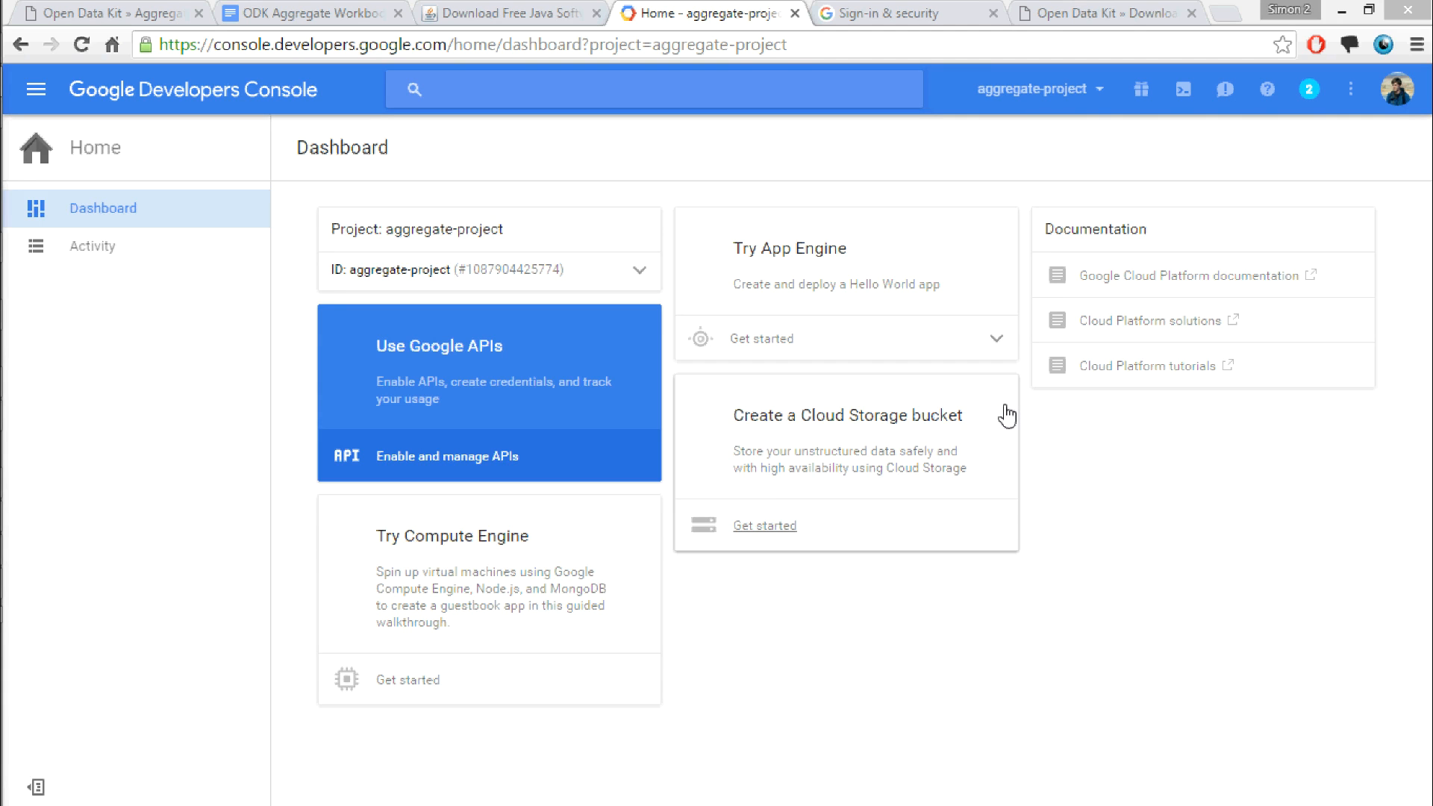
Step: Check the Open Data Kit downloads page and launch the ODK Aggregate v1.4.7 Windows installer from the installing_odk folder
left_click(1103, 12)
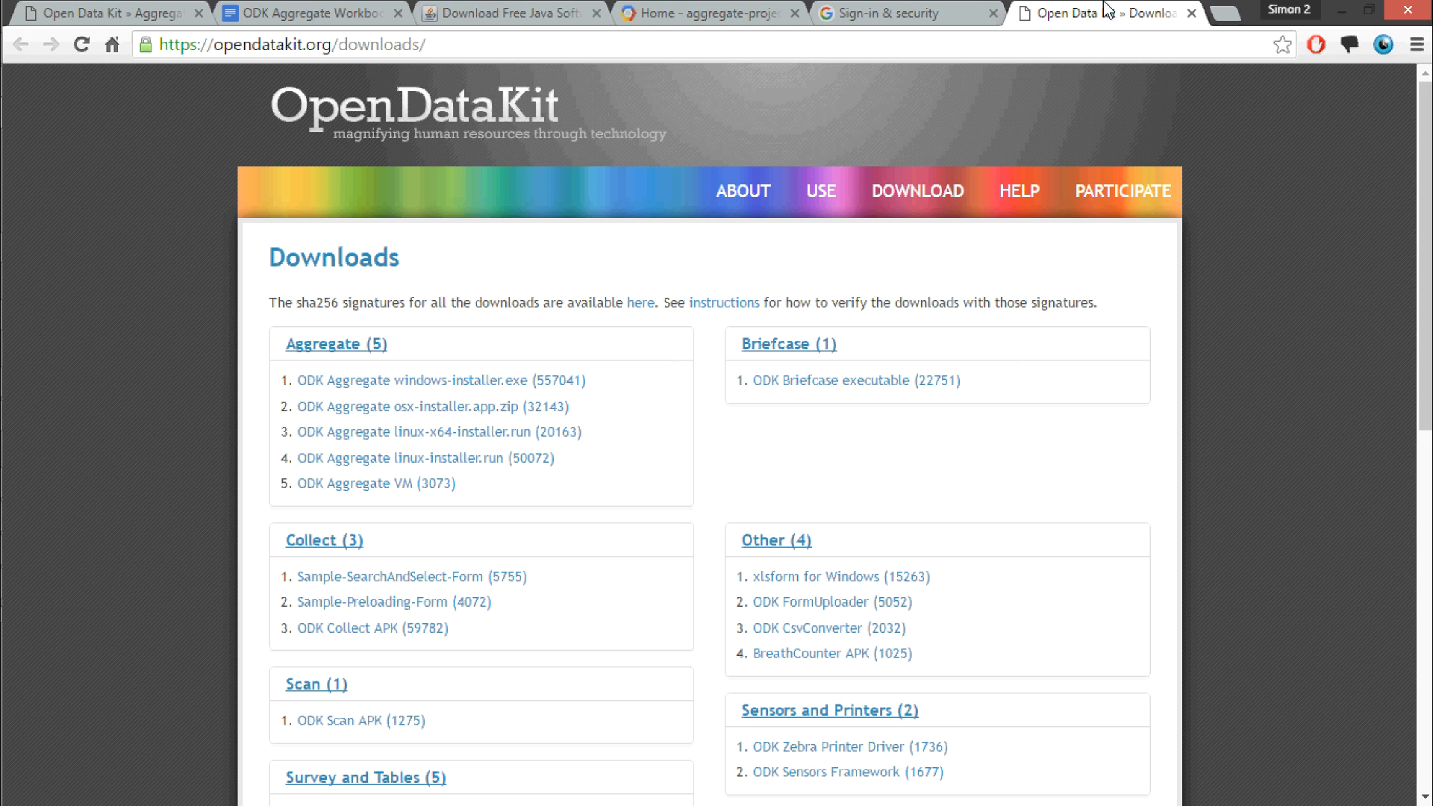
left_click_drag(1420, 180, 1420, 226)
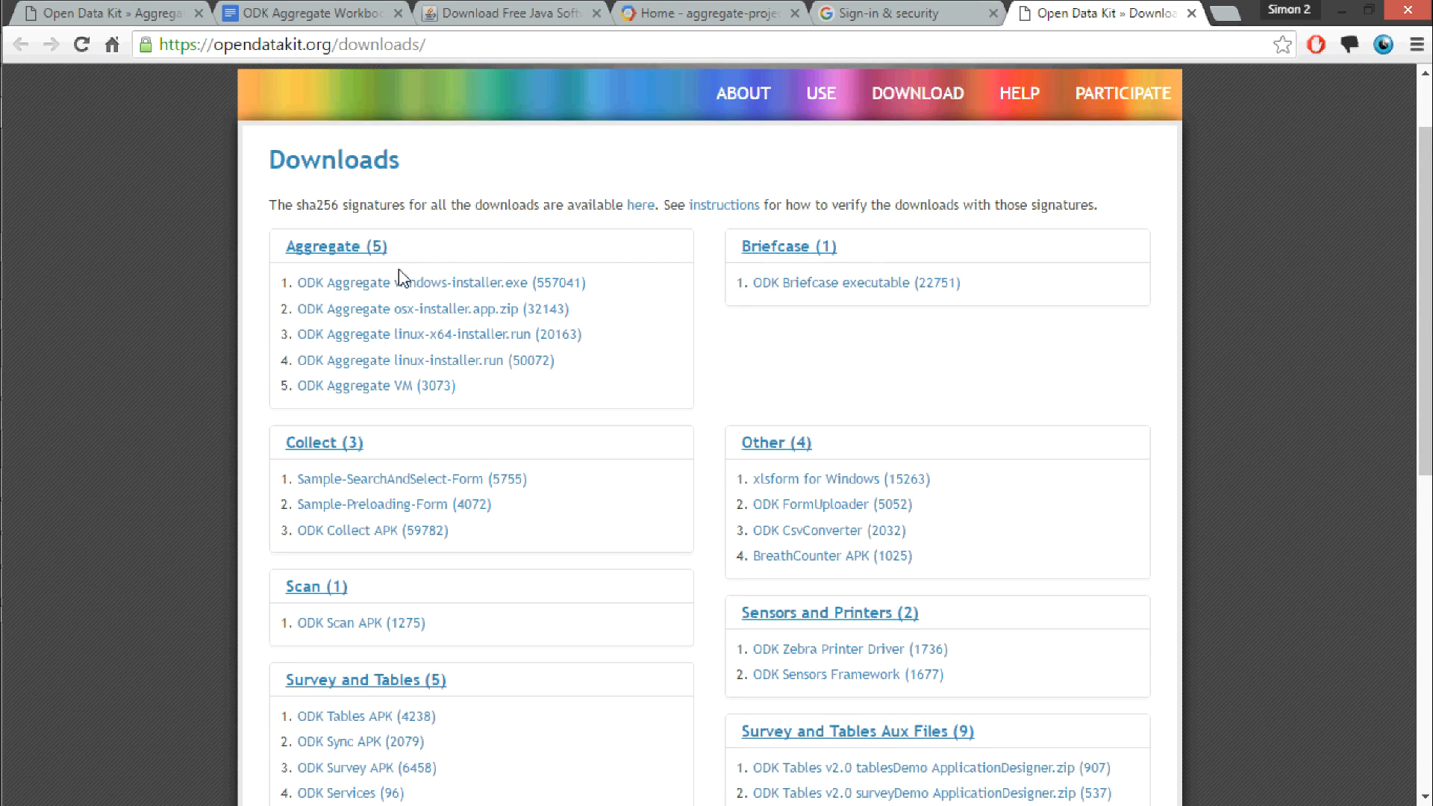
mouse_move(1, 191)
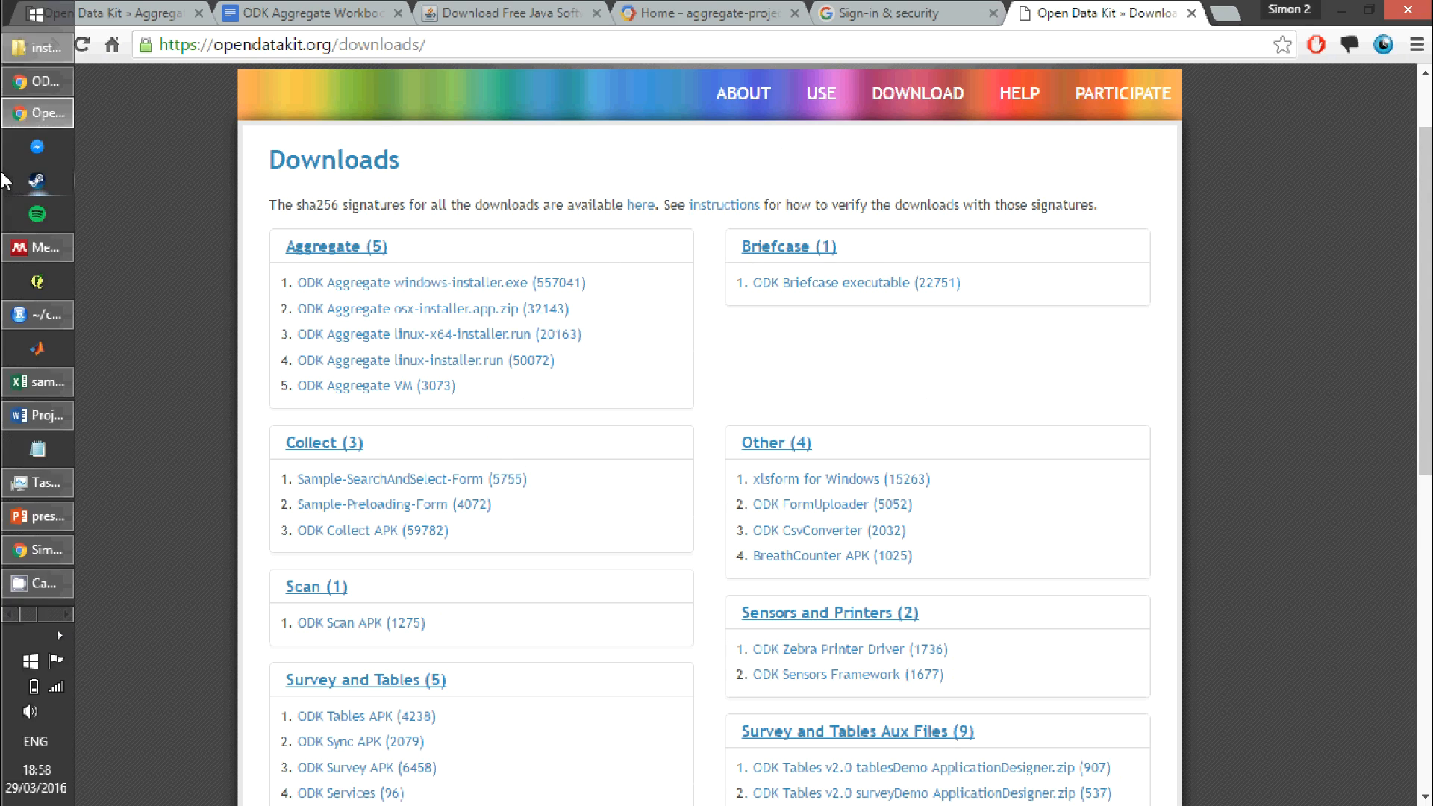
left_click(31, 52)
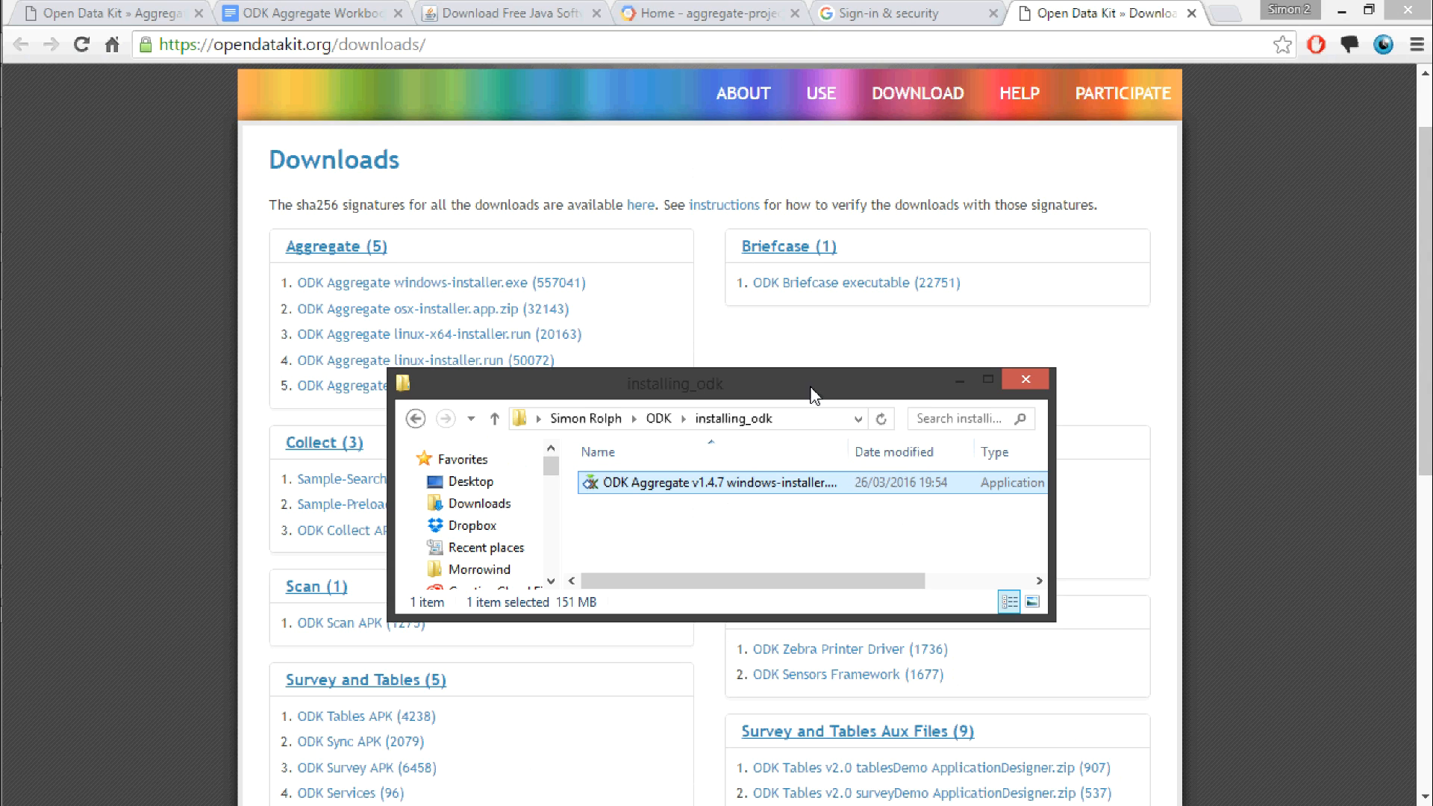
left_click(1025, 379)
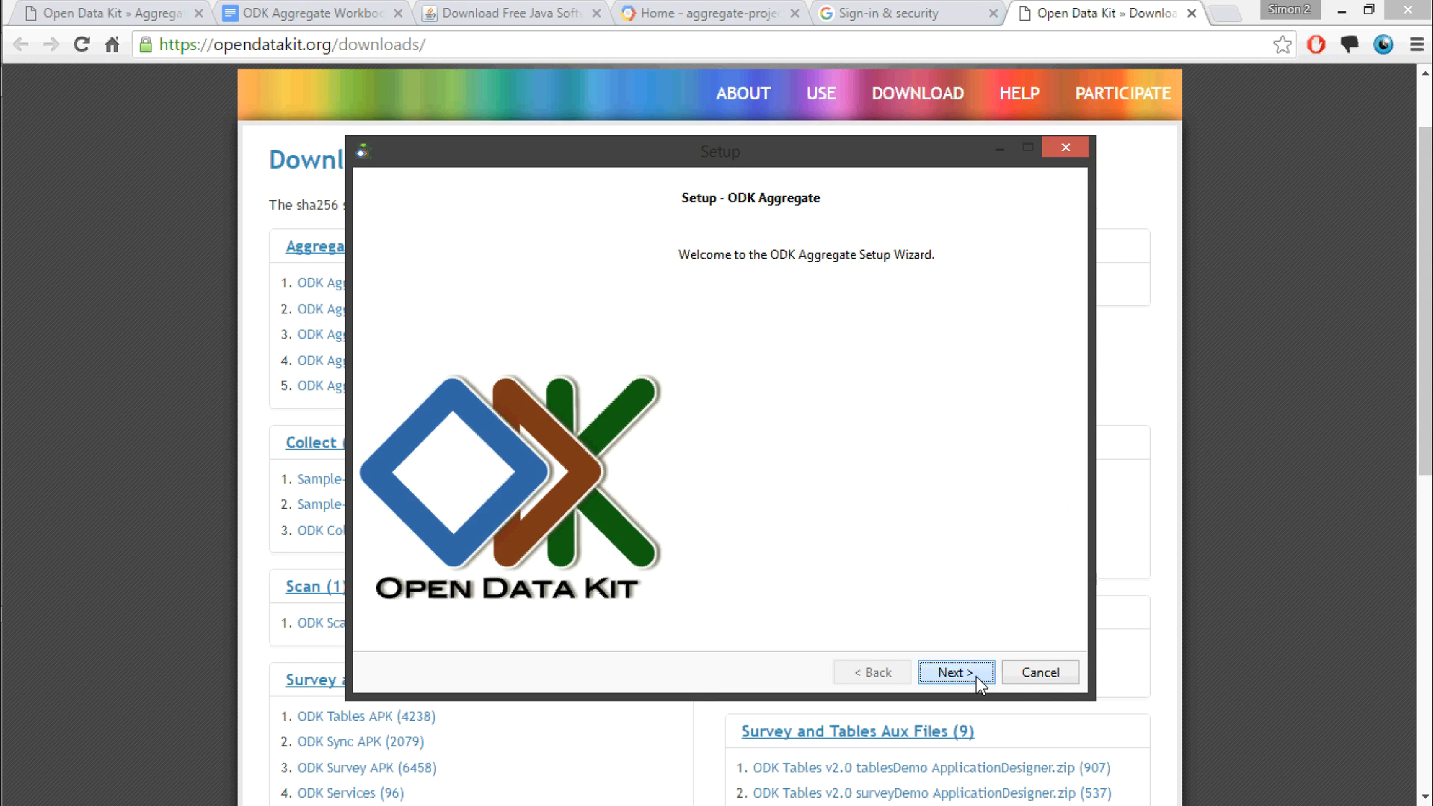
Step: Accept the license agreement and set the output parent directory to an aggregate_tutorial folder inside the user's home directory
left_click(977, 676)
left_click(536, 573)
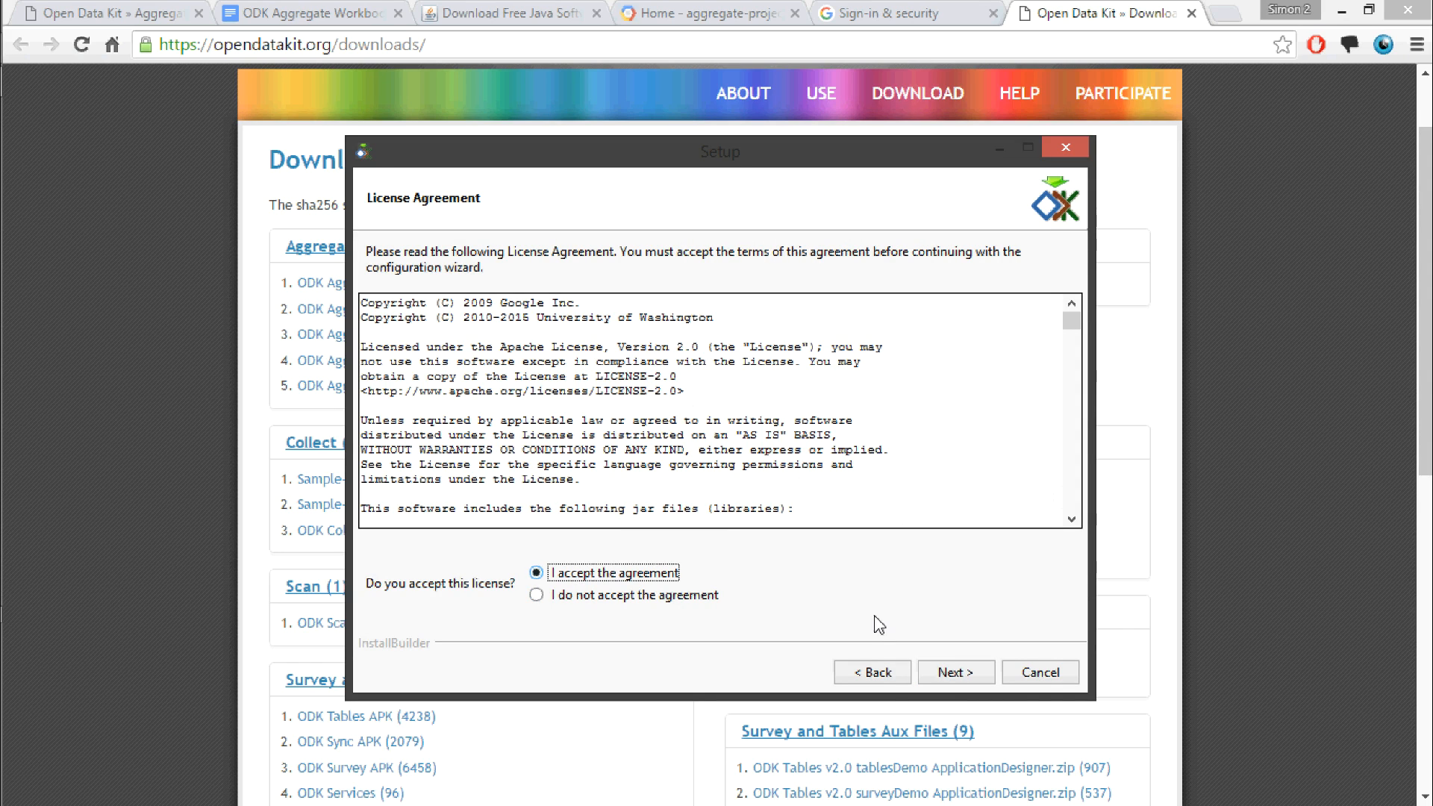
left_click(956, 672)
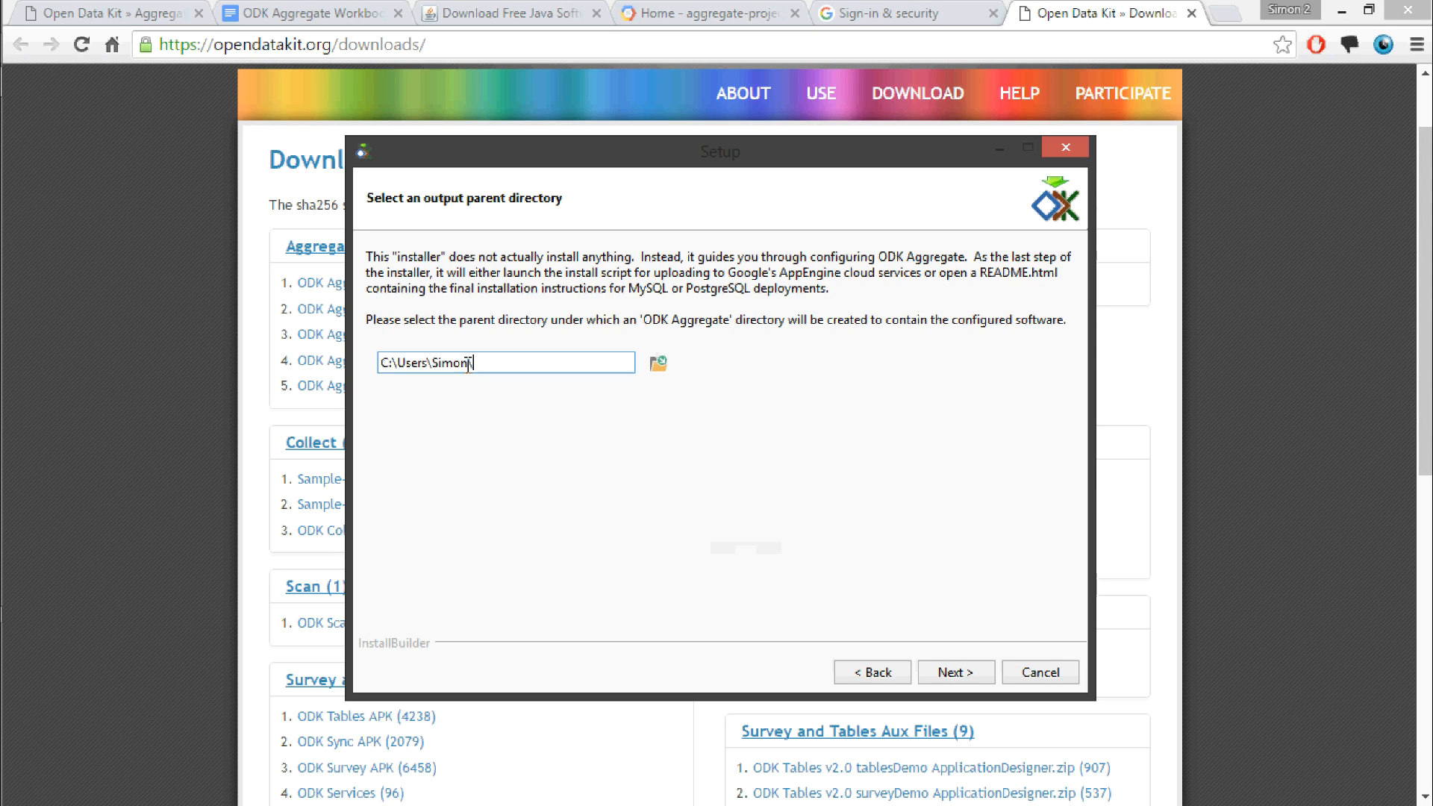
type("\\aggregate_tutorial")
left_click(938, 674)
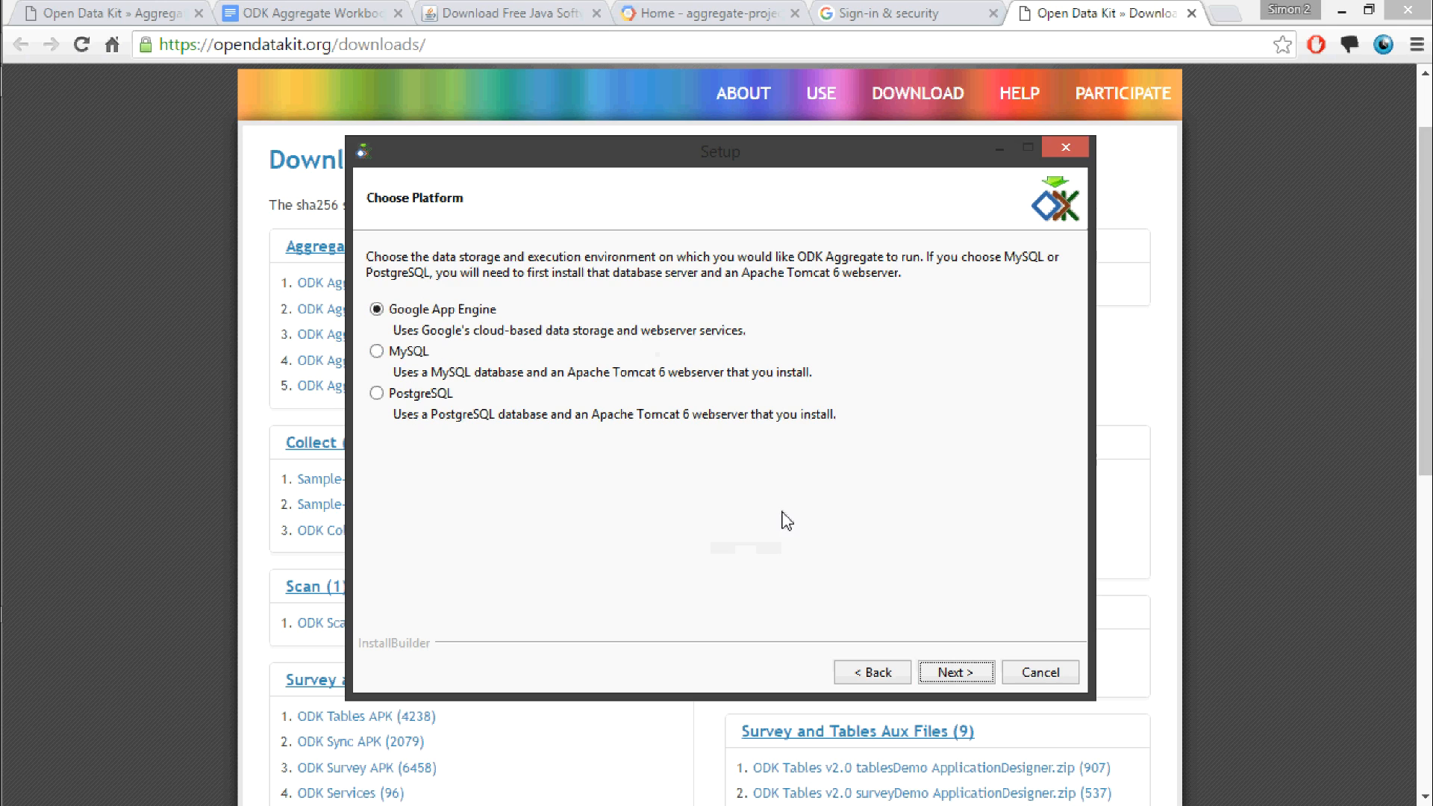
Step: Keep Google App Engine as the platform and name the ODK Aggregate instance "aggregate project"
left_click(954, 673)
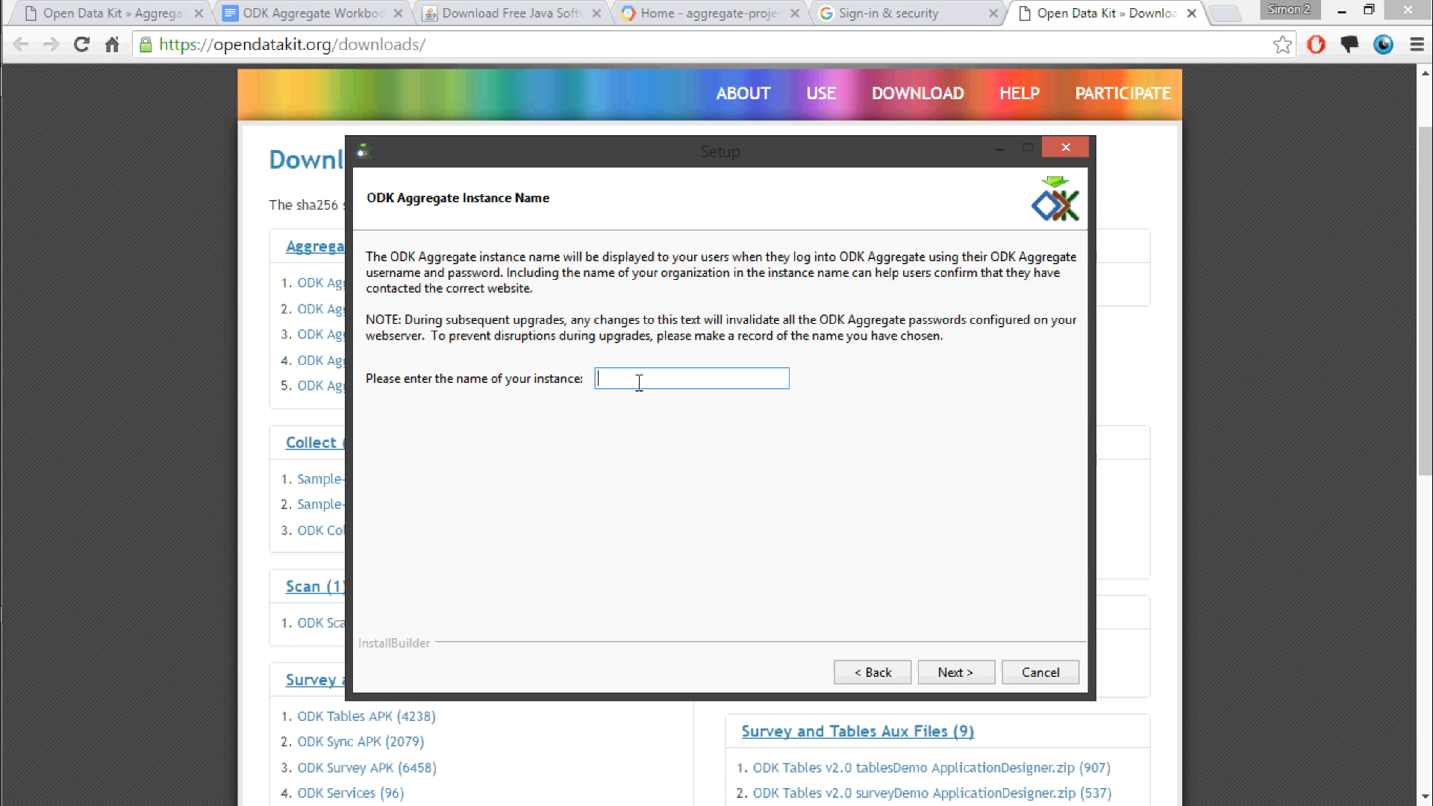
type("A")
type("aggr")
type("egate project")
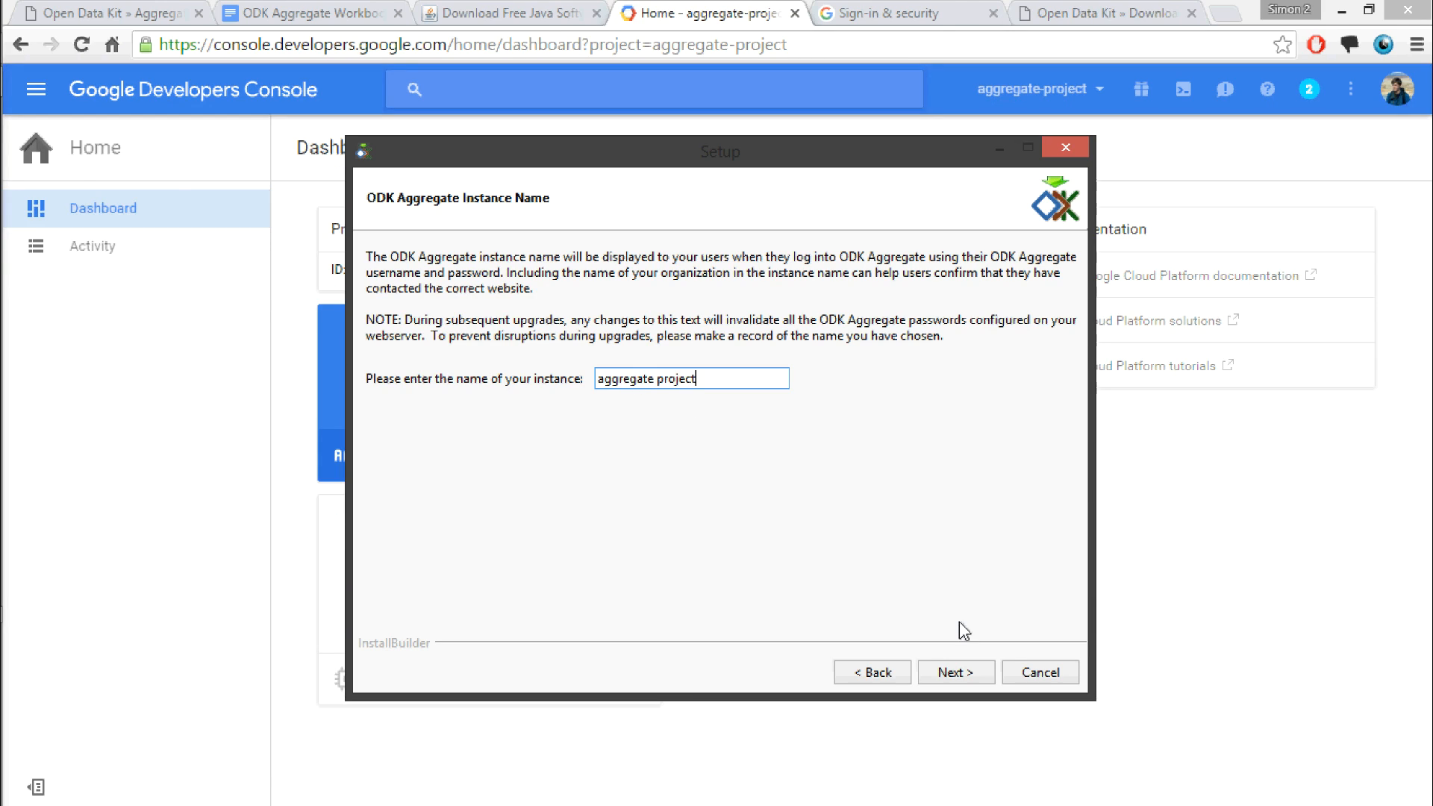
left_click(952, 674)
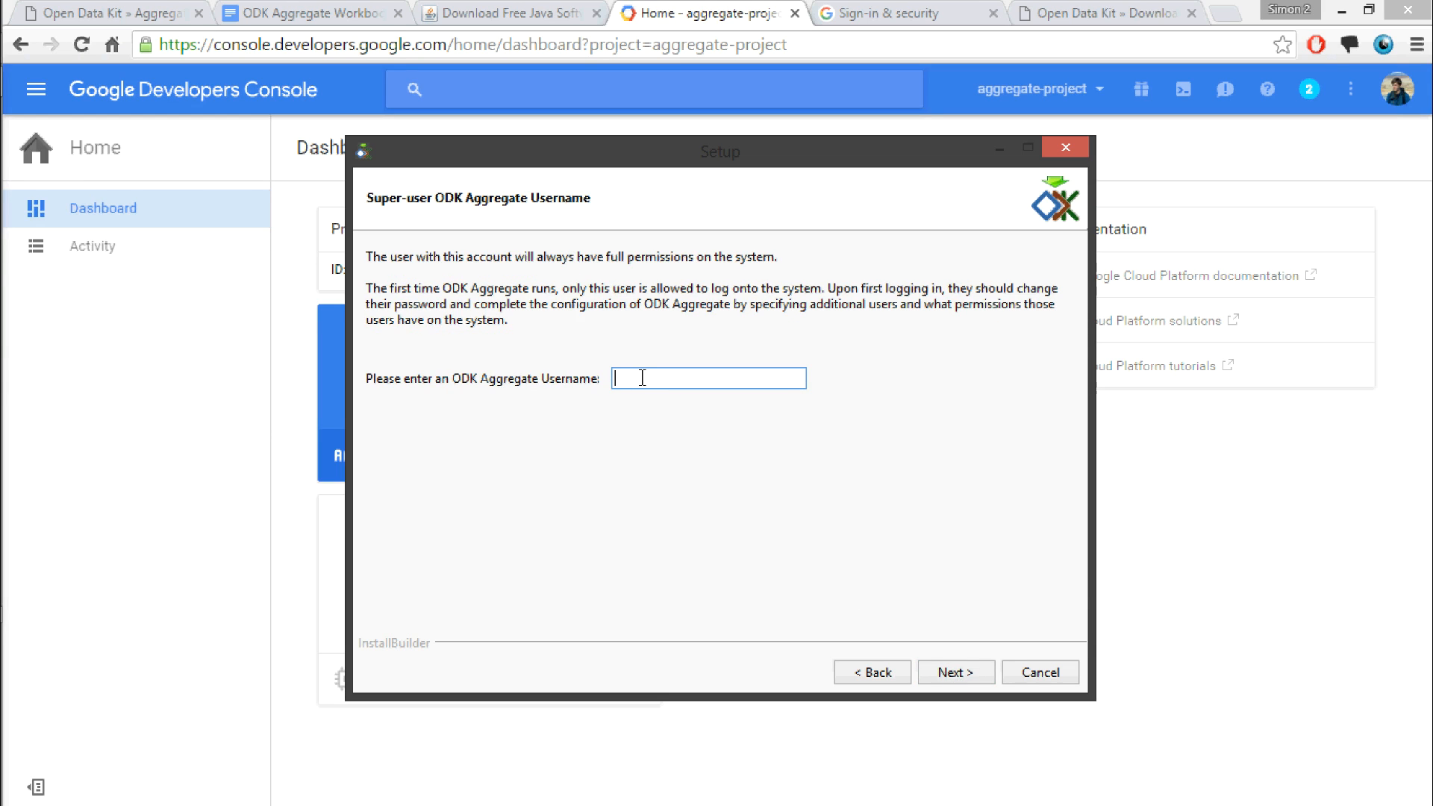
Step: Enter the super-user's ODK Aggregate username and continue the setup
left_click(952, 674)
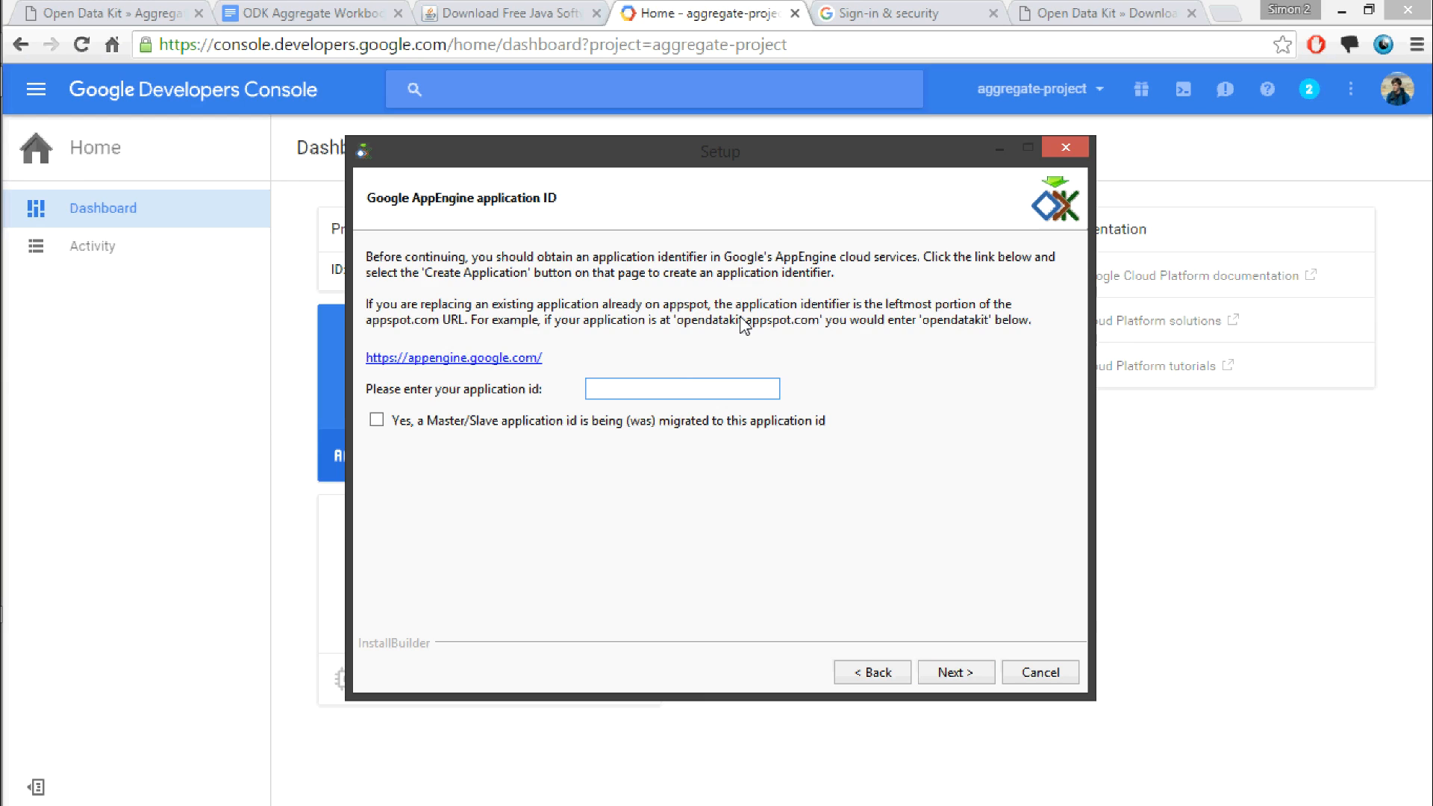
Step: Set the Google AppEngine application ID to aggregate-project, leaving the Master/Slave migration option unselected
type("aggregate-project")
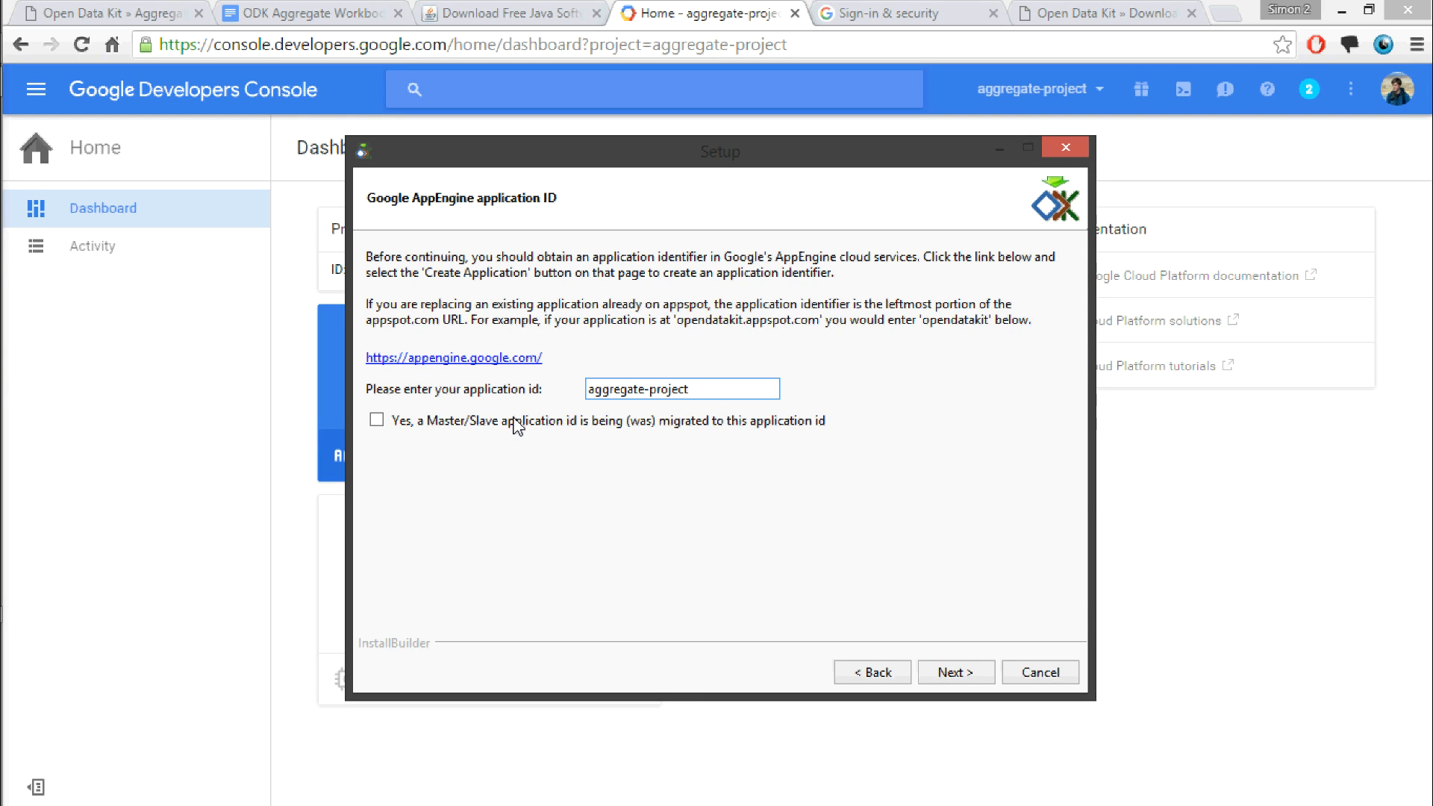
left_click(961, 676)
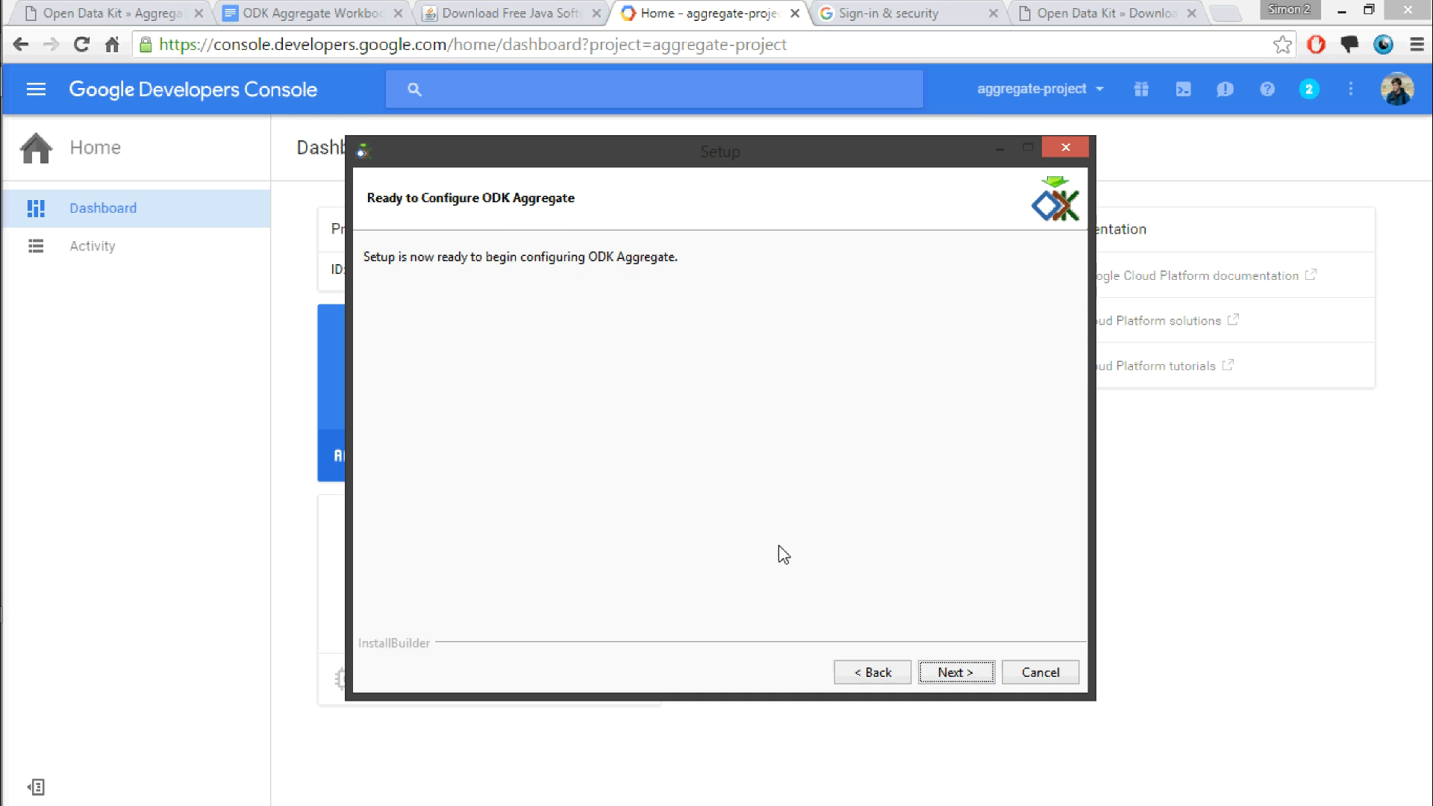
Step: Run the ODK Aggregate configuration and finish the setup with the installation script set to launch
left_click(954, 672)
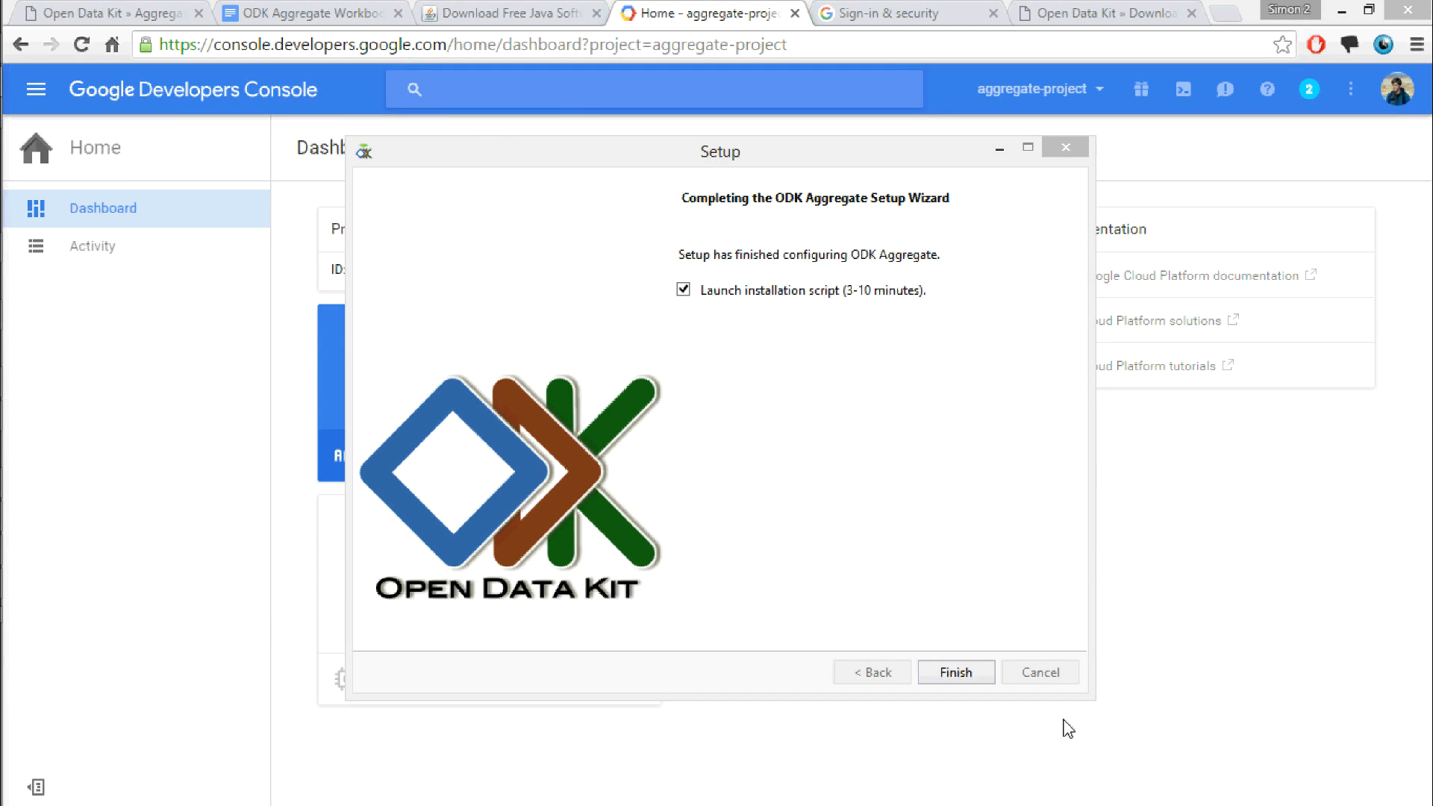
left_click(958, 673)
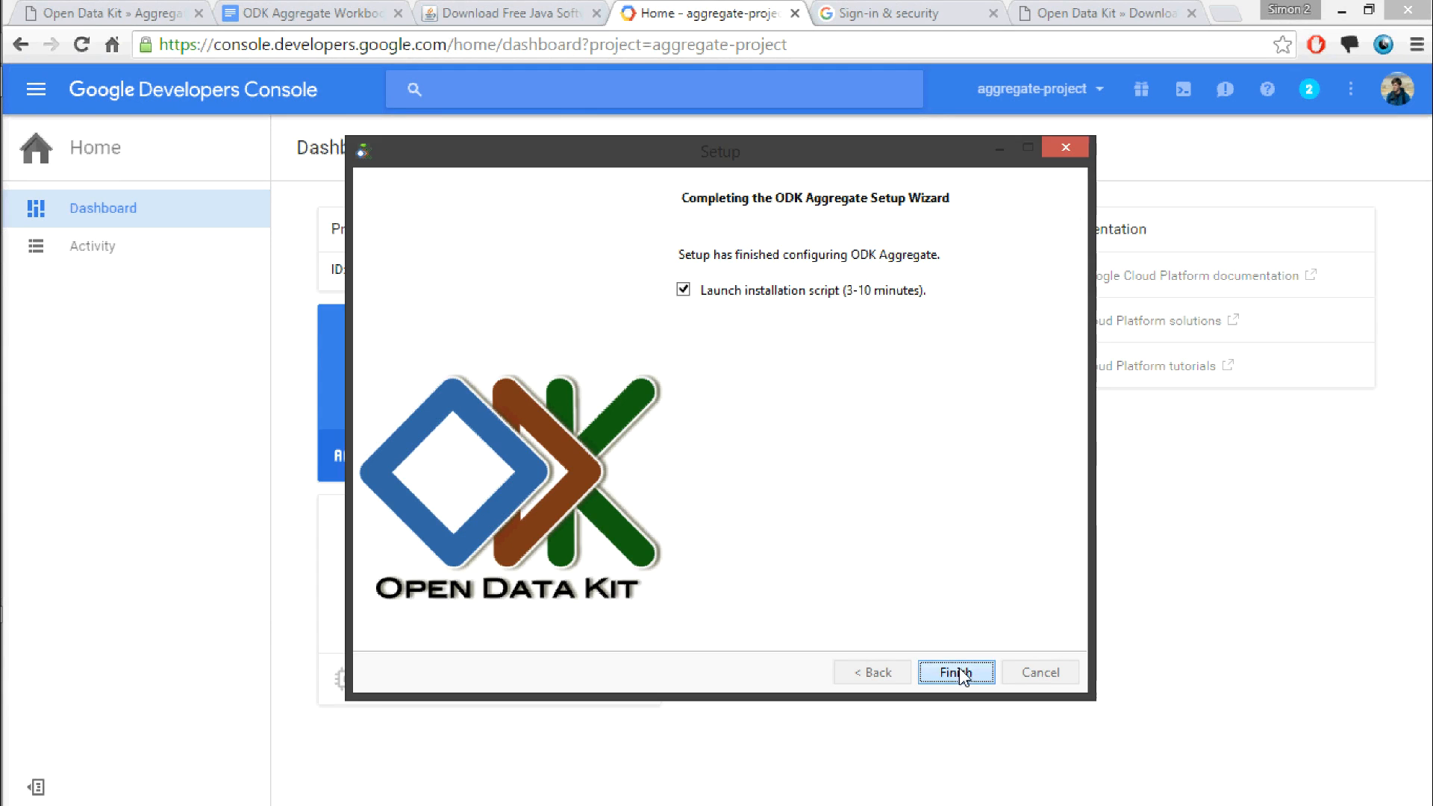
left_click_drag(966, 11, 793, 173)
Step: Turn on access for less secure apps in the Google account's Sign-in & security settings
left_click(886, 11)
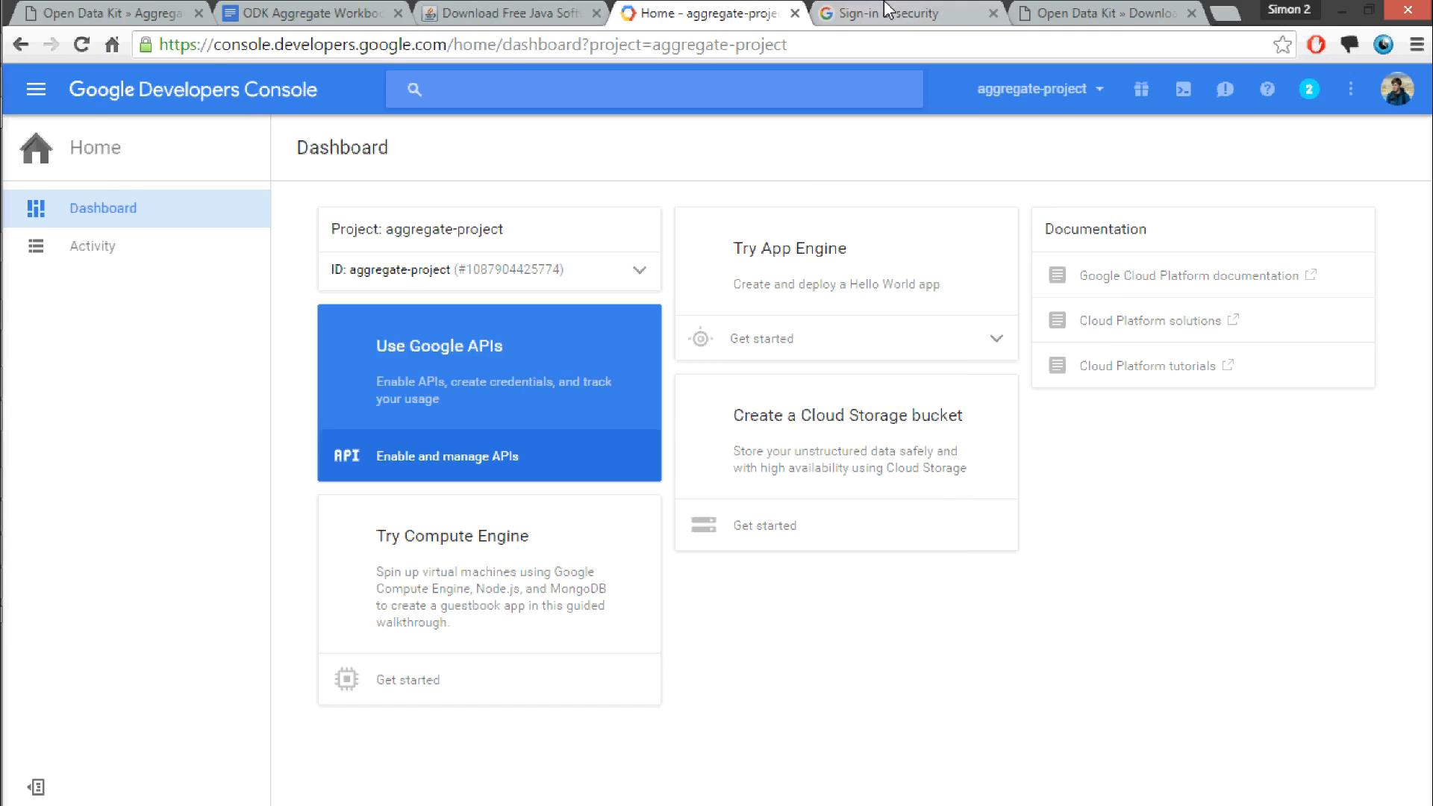
scroll(681, 451, "up", 1)
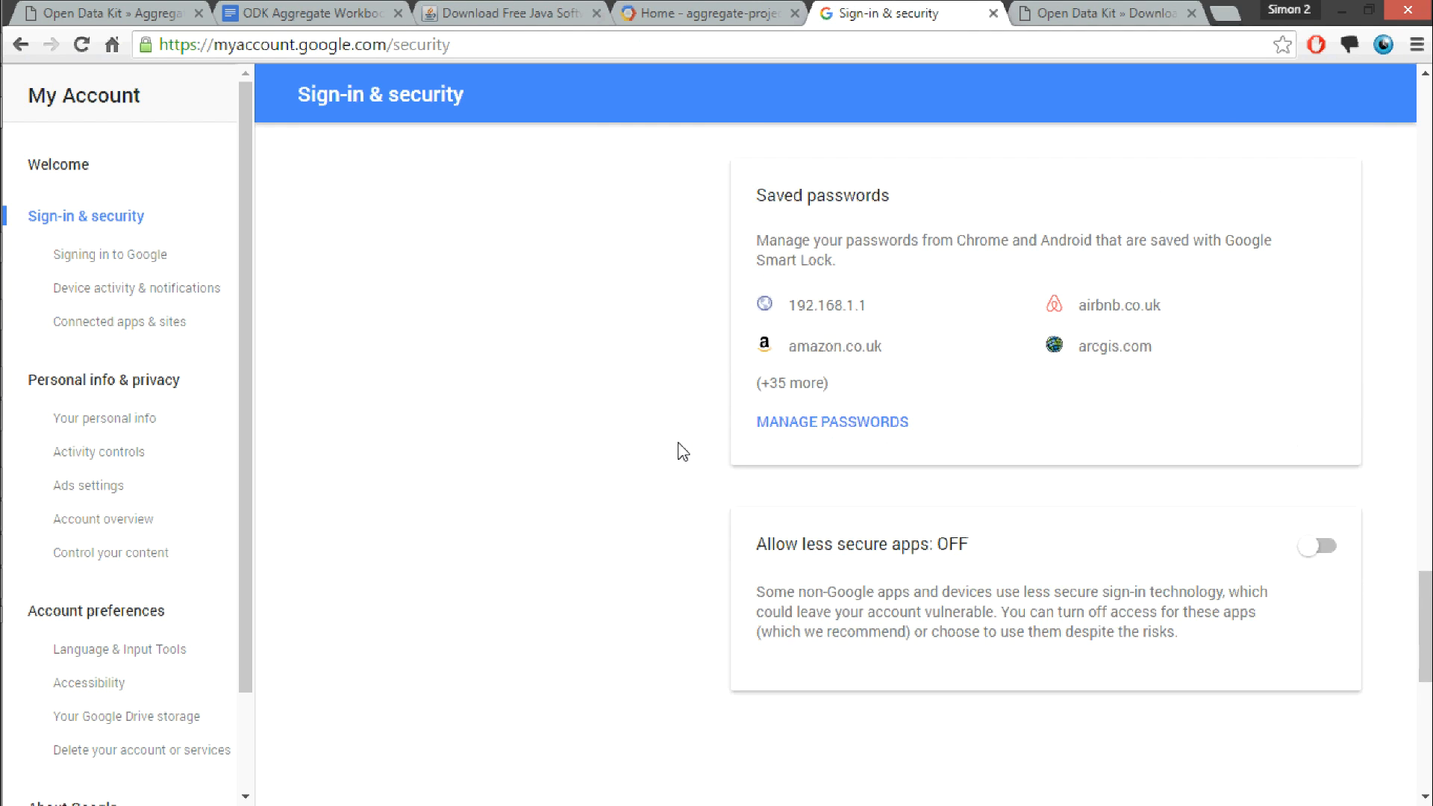
scroll(681, 451, "down", 3)
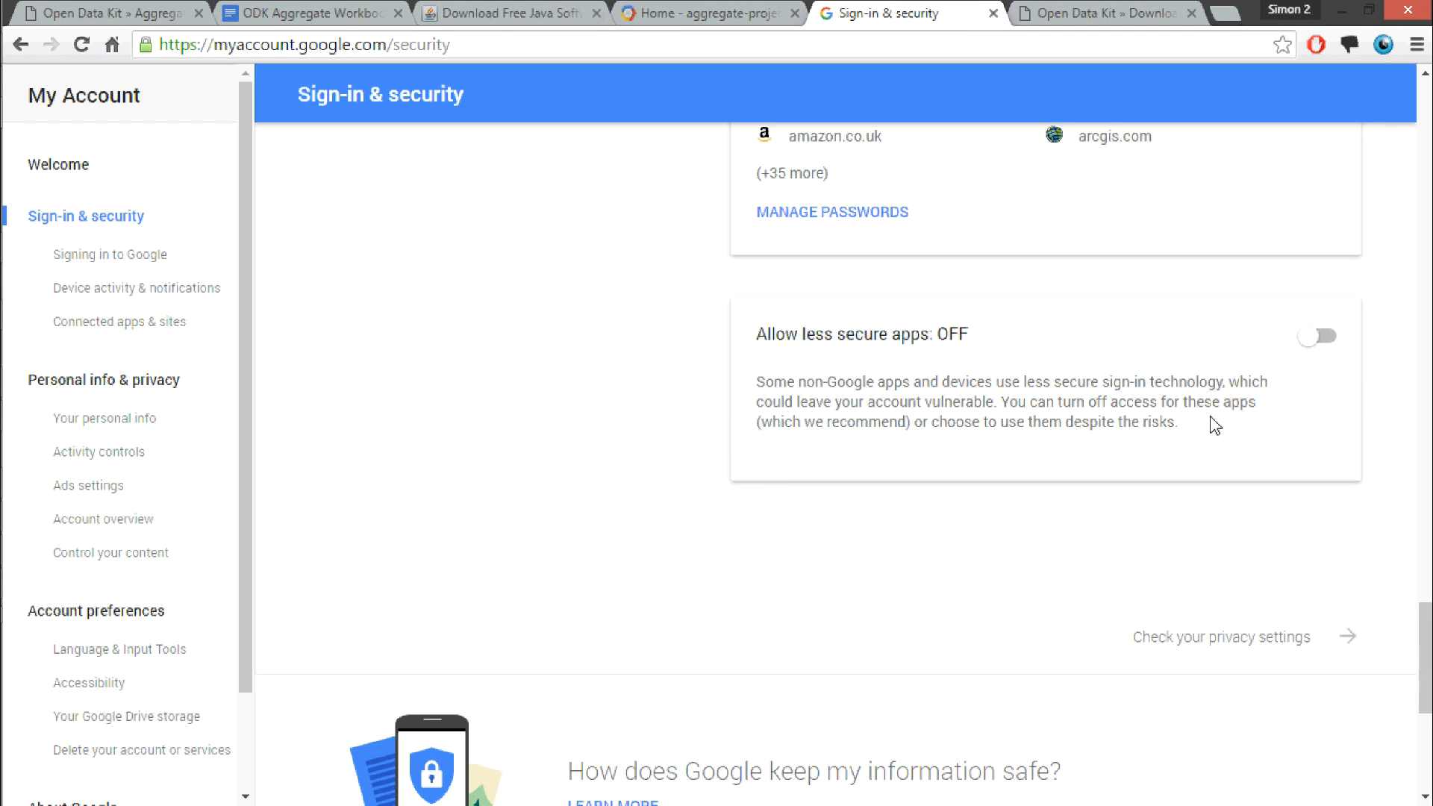
left_click(1320, 343)
Step: Enter the Google account's e-mail and password in the AppEngine upload window and start uploading ODK Aggregate
left_click(693, 10)
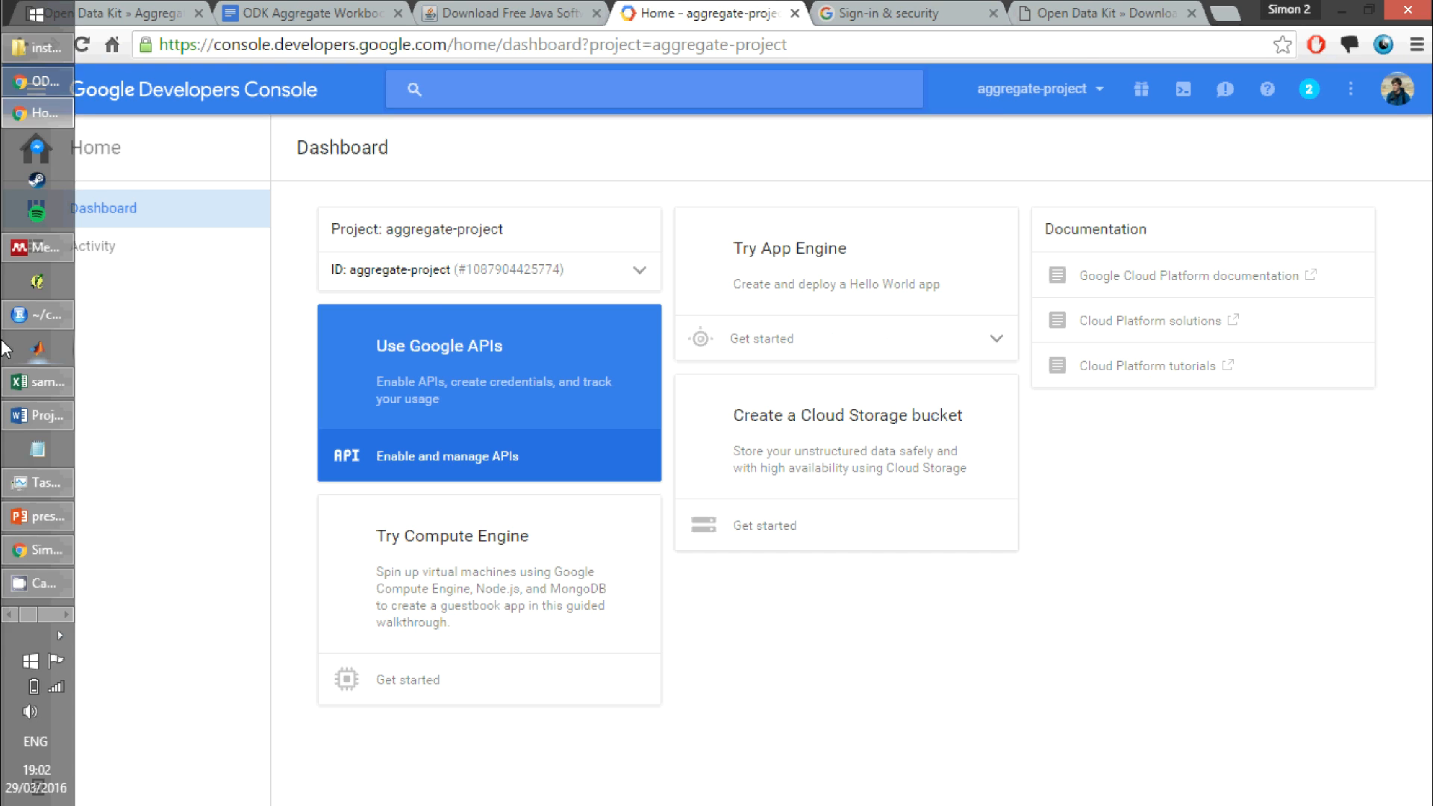
mouse_move(4, 463)
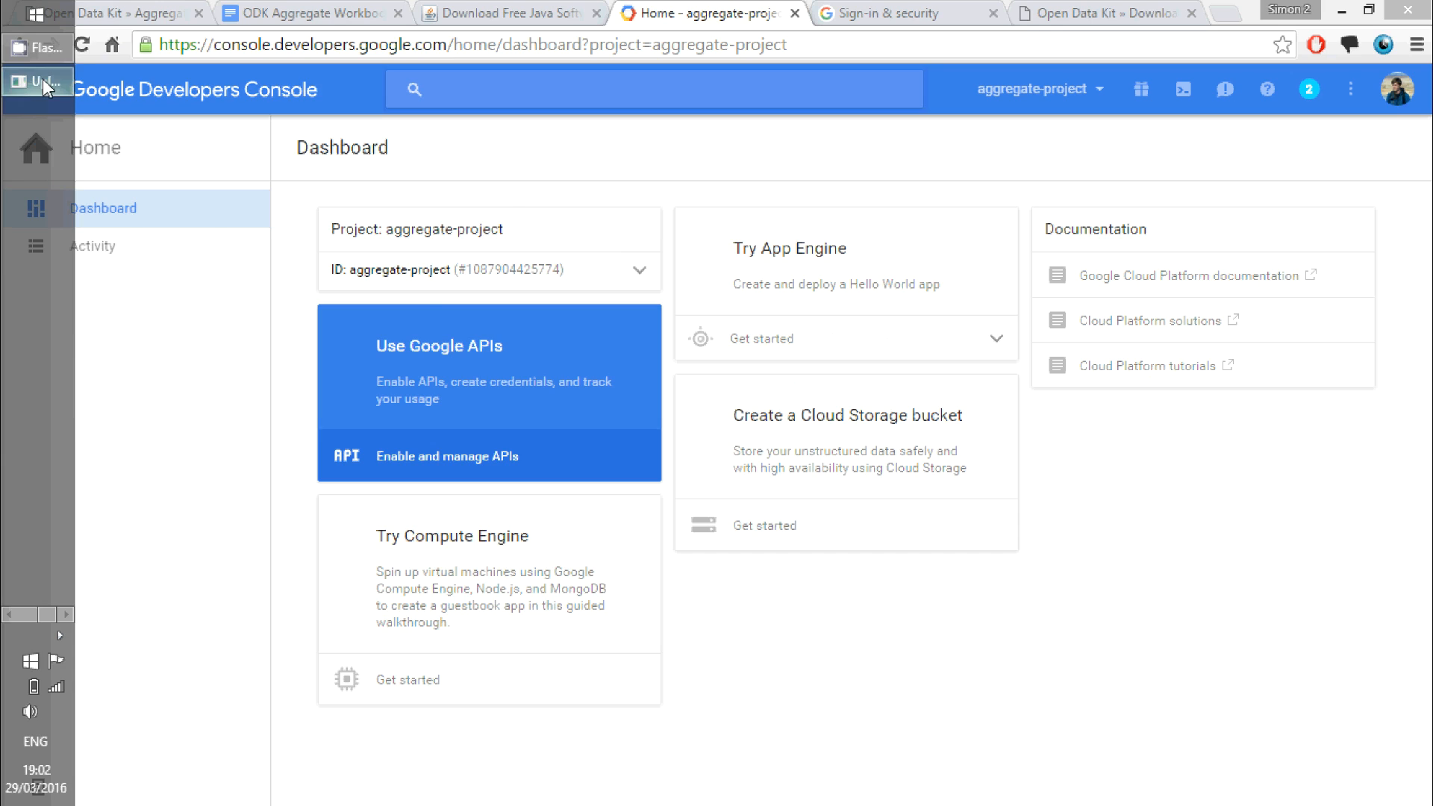
left_click(42, 80)
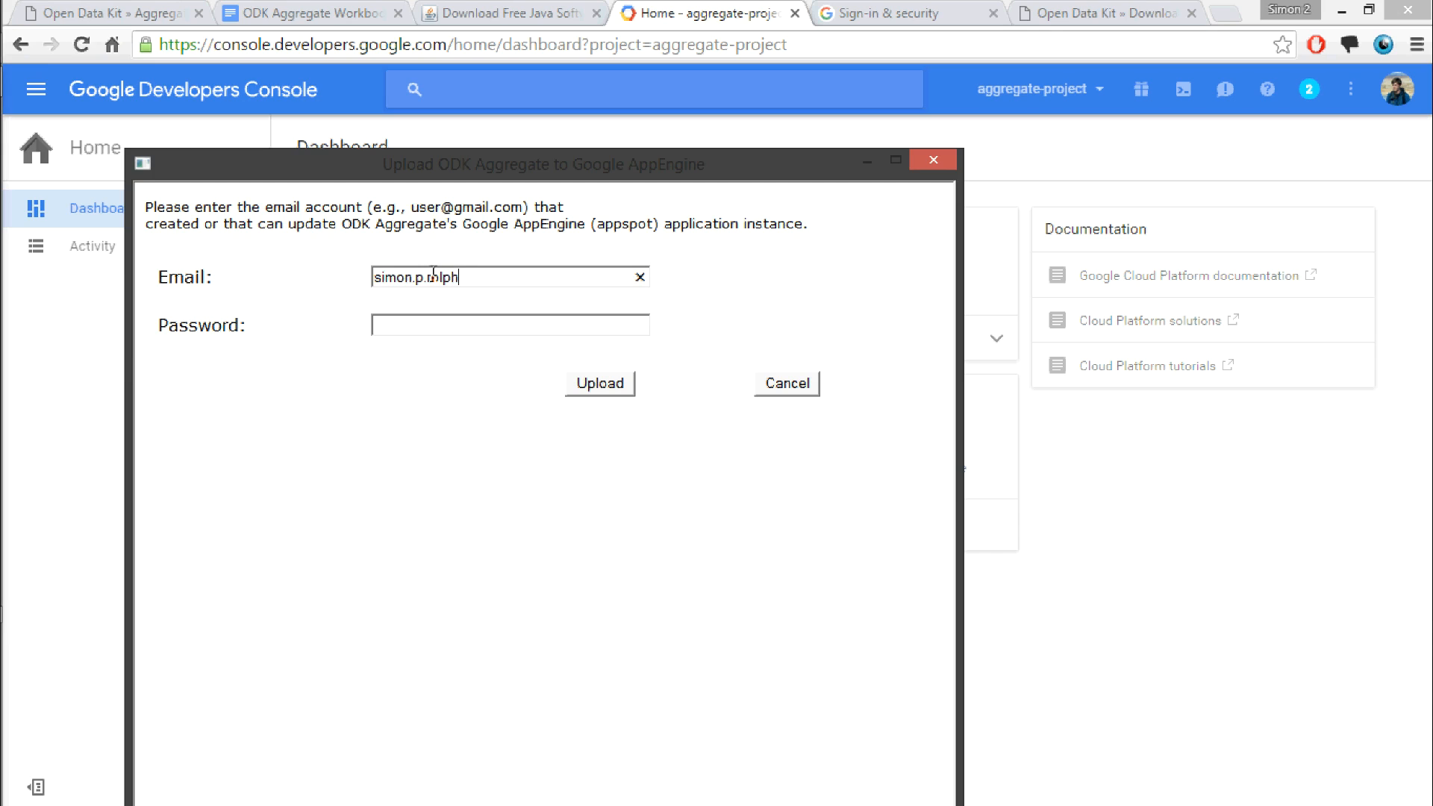
key("Tab")
type("•••••••••••••••")
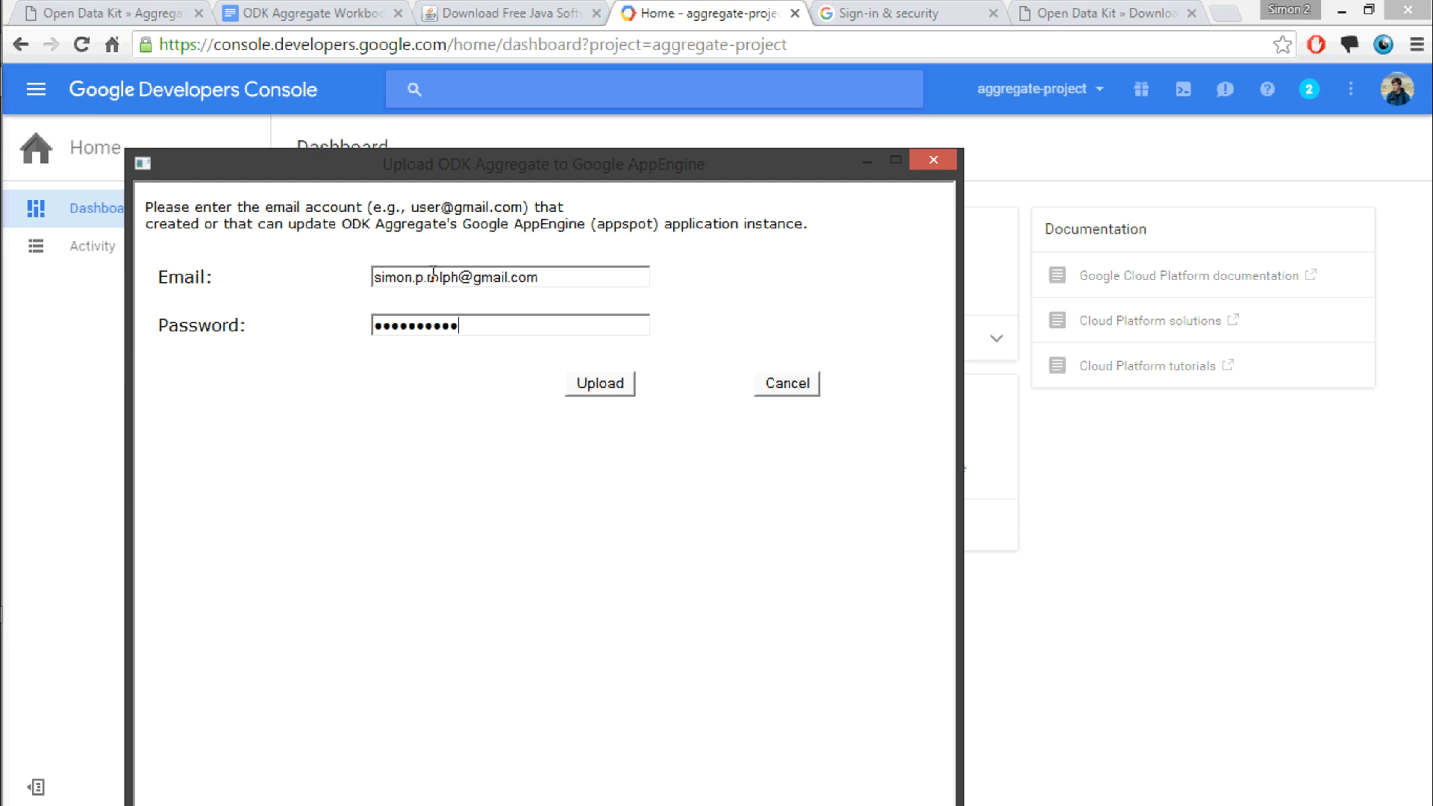
type("••")
left_click(616, 400)
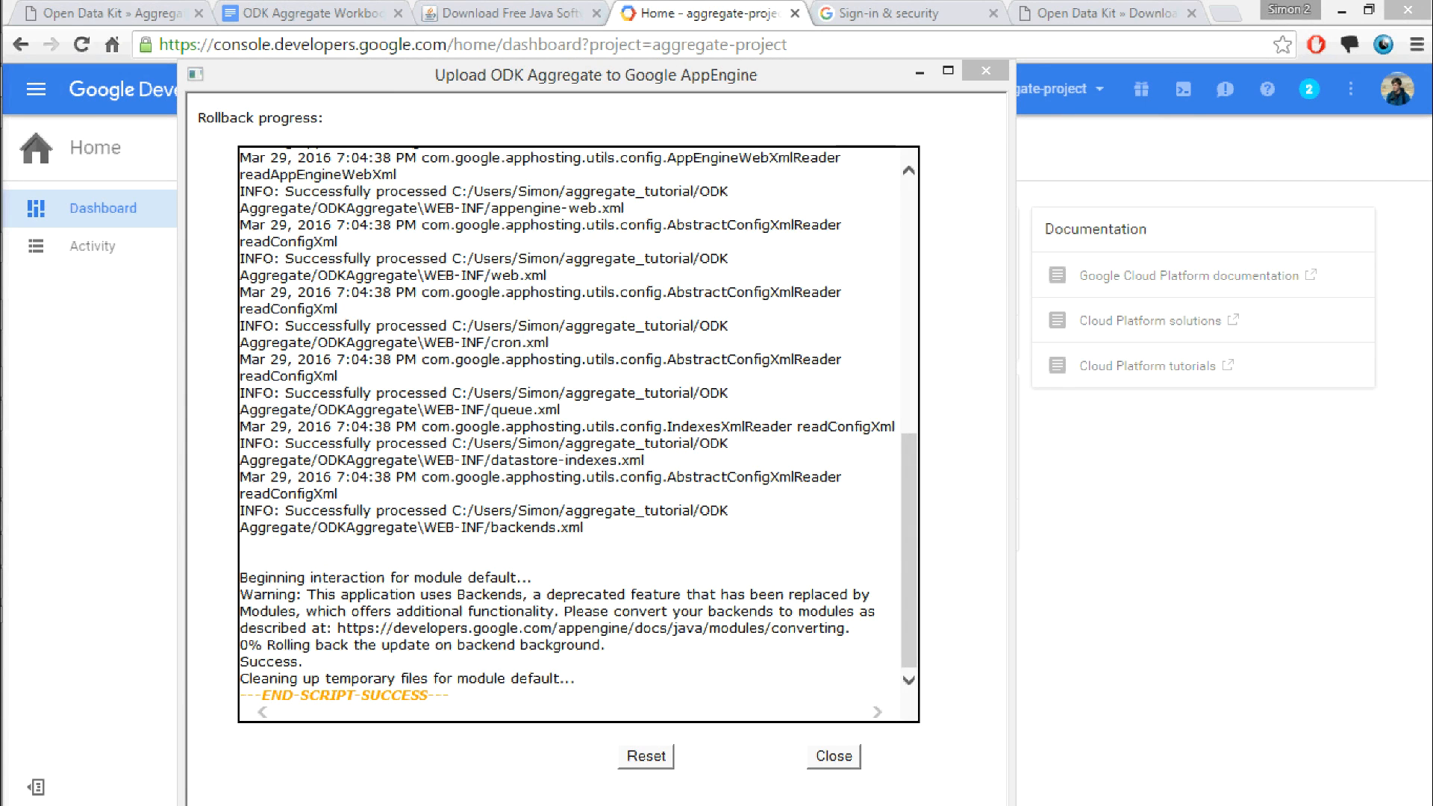
Step: Open aggregate-project.appspot.com in a new browser tab, replacing the project ID placeholder in the pasted address
left_click(1104, 12)
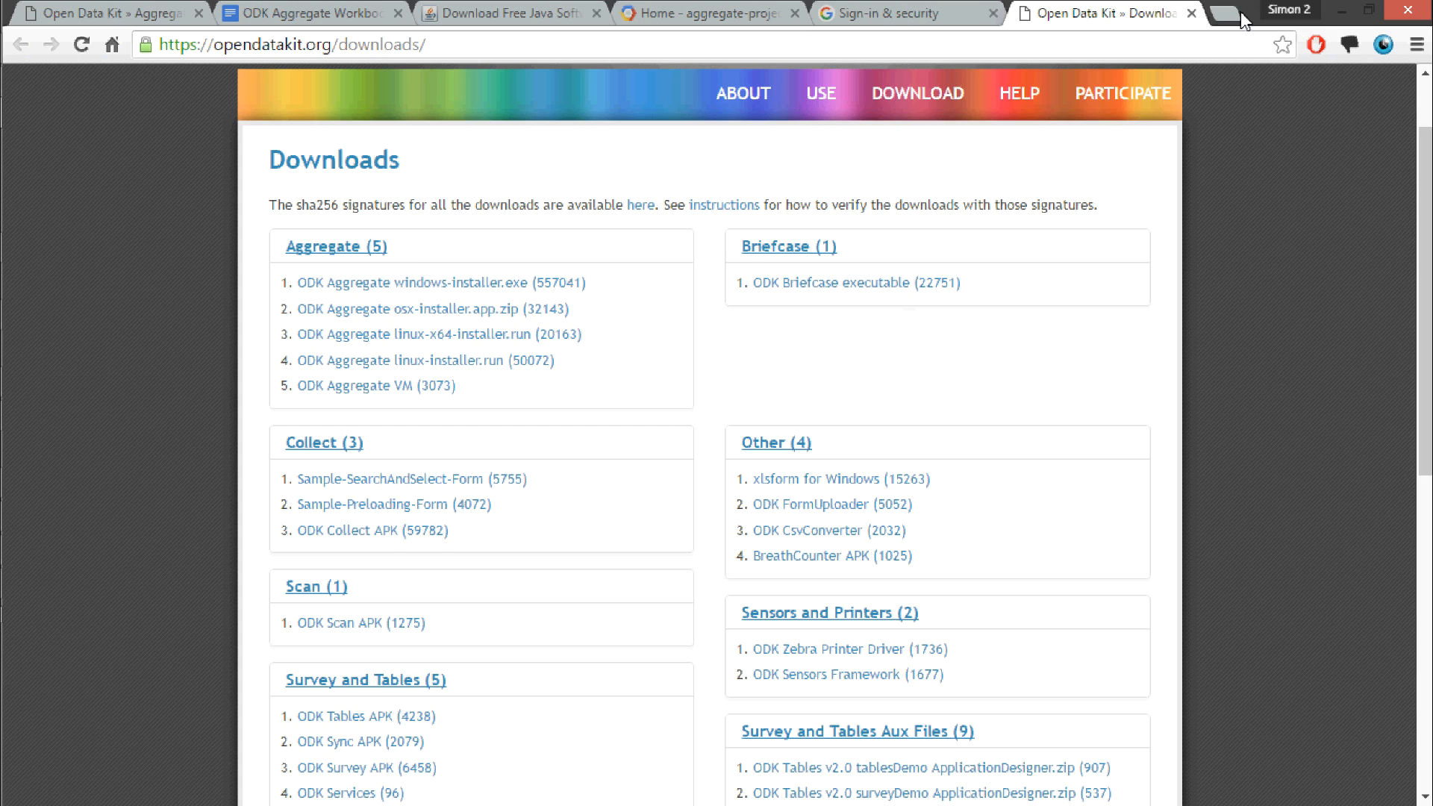
left_click(1225, 13)
type("<your project id>.appspot.com")
left_click_drag(291, 45, 179, 44)
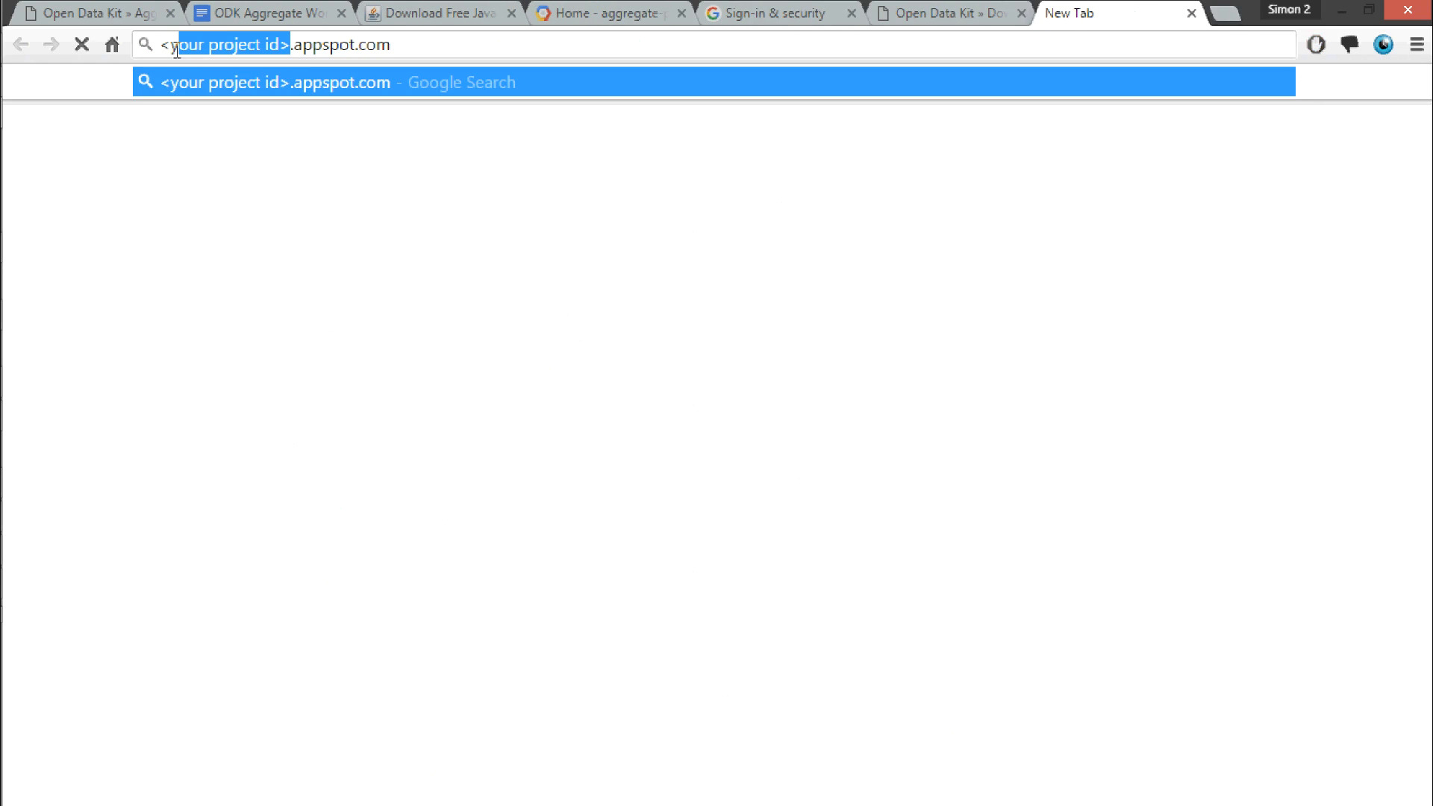
key("BackSpace")
key("BackSpace")
key("BackSpace")
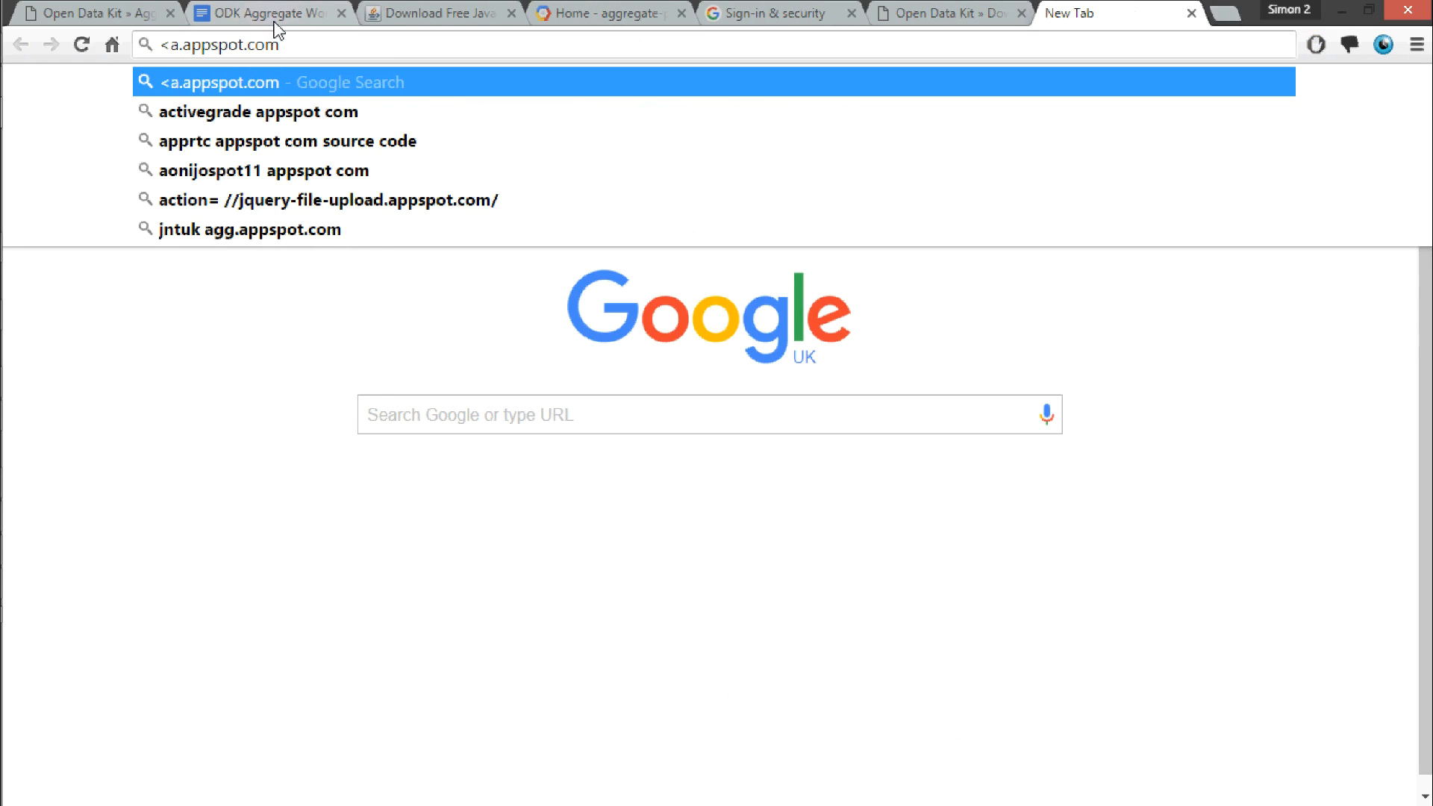
type("aggrega")
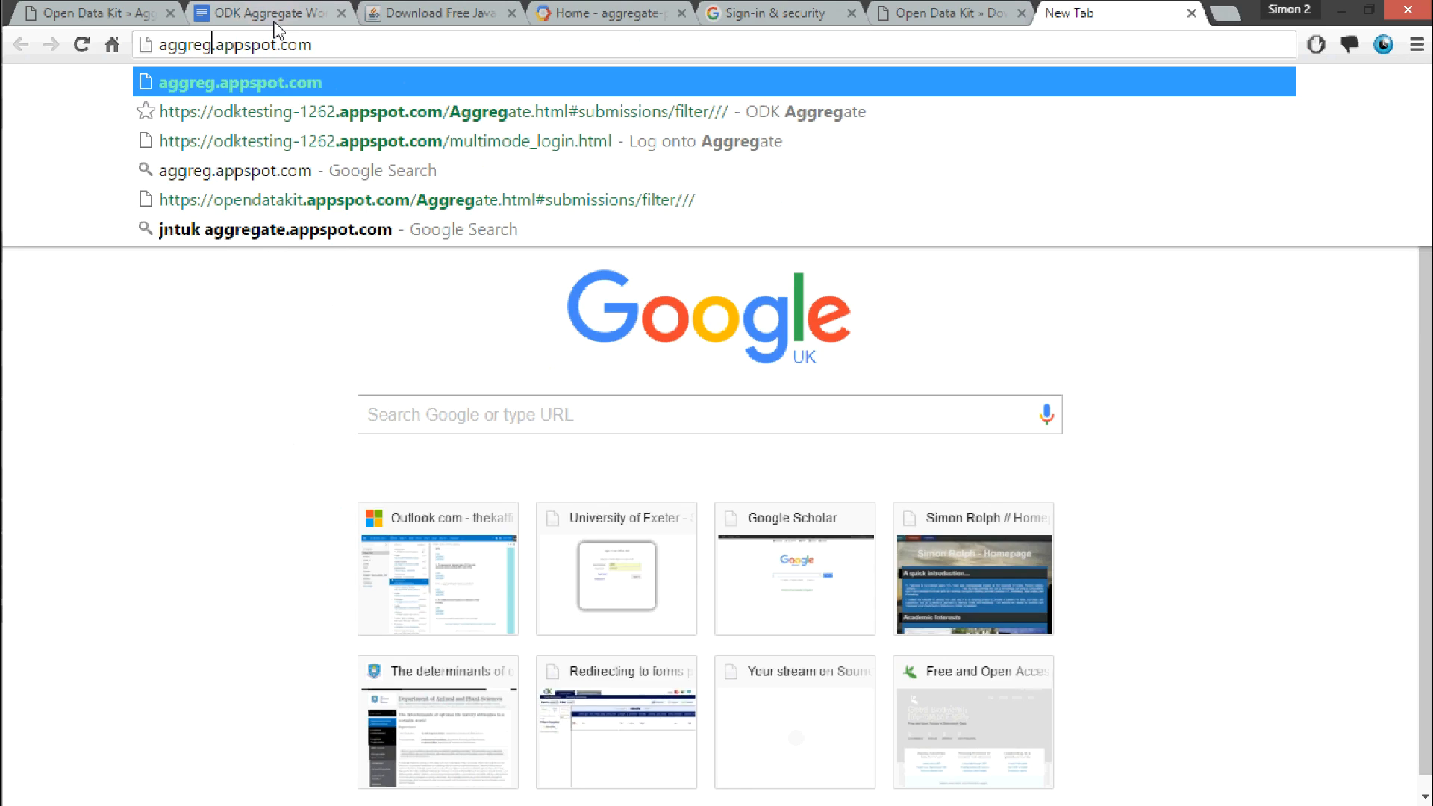
type("te")
type("-project")
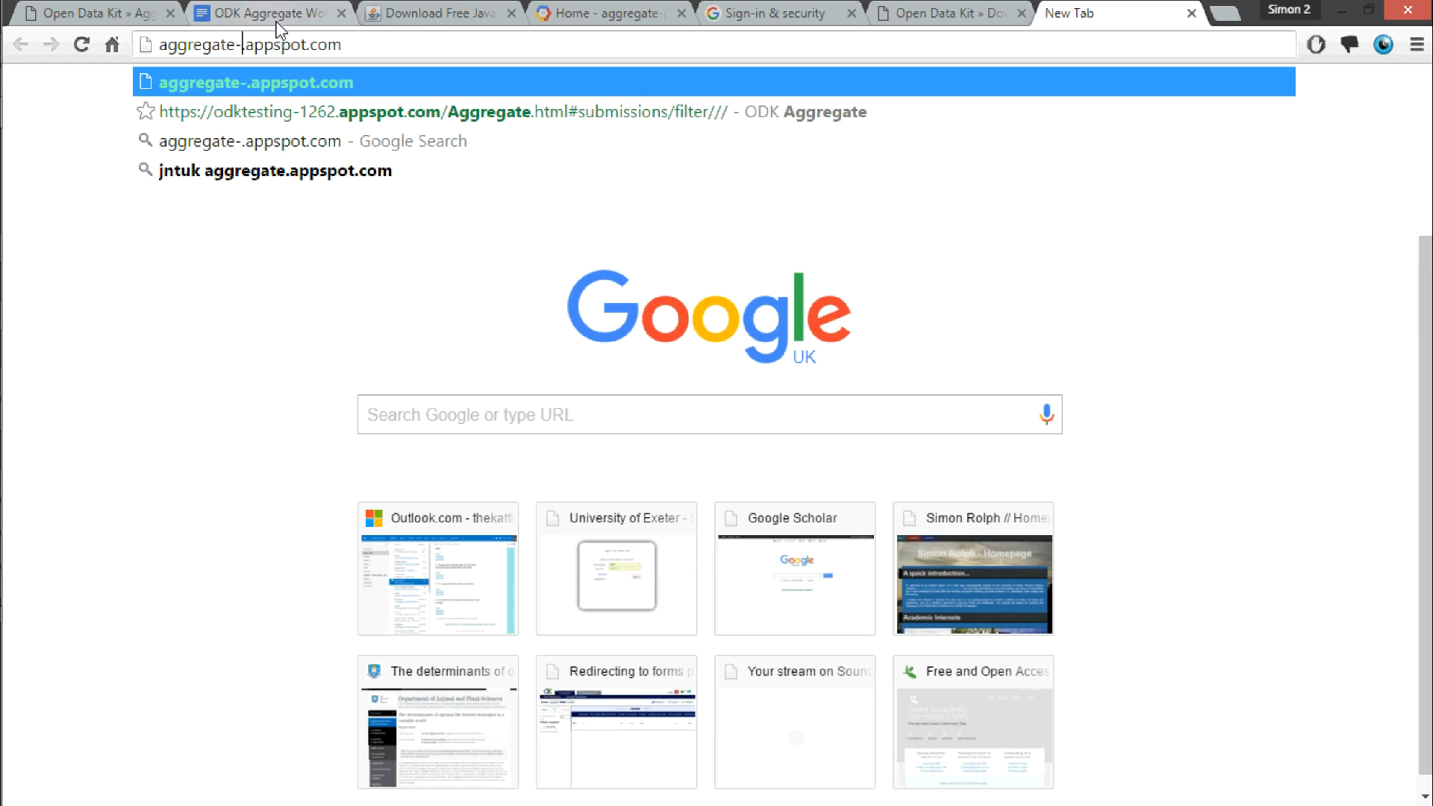
key("Return")
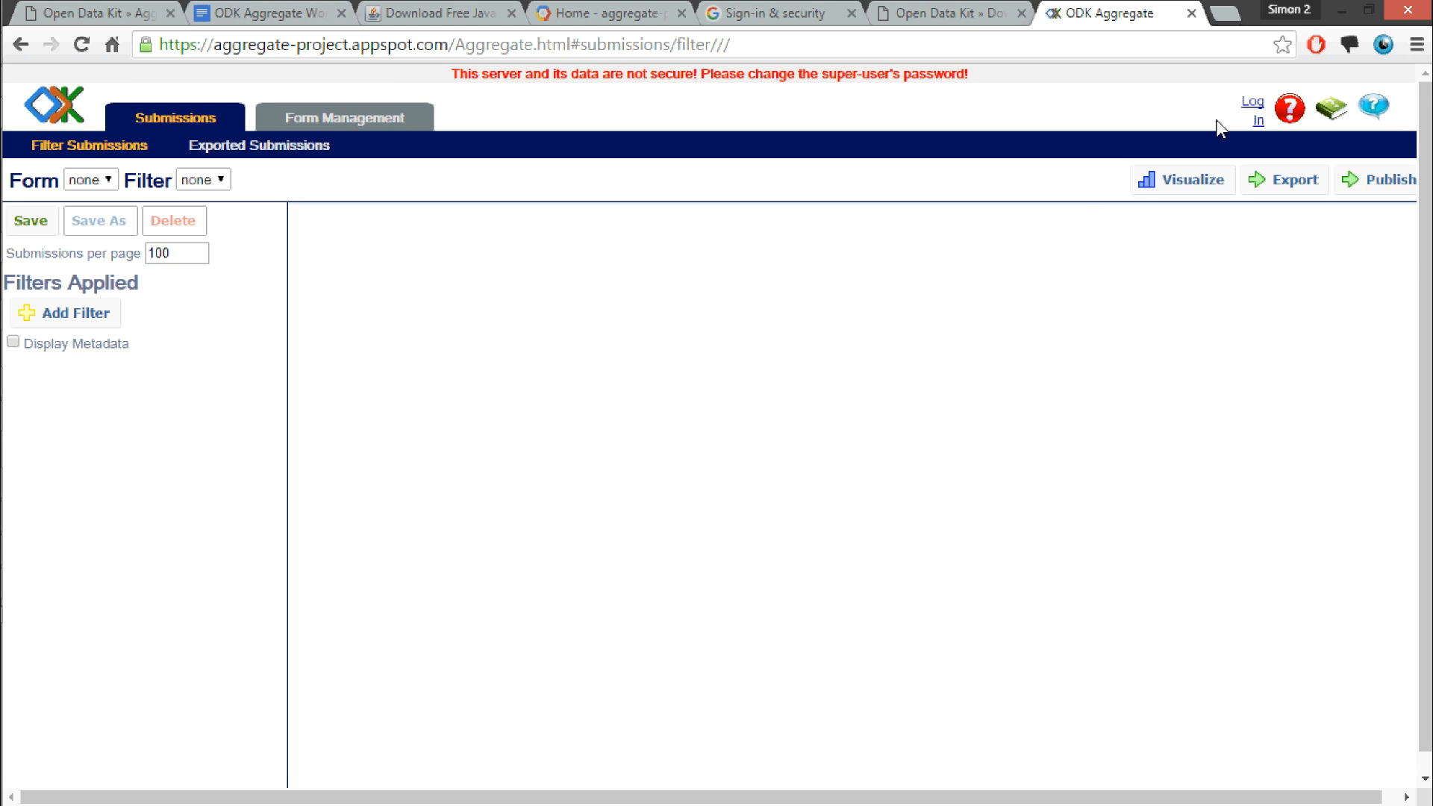
Step: Start logging in to the Aggregate server with an Aggregate password and enter the super-user's username
left_click(1253, 111)
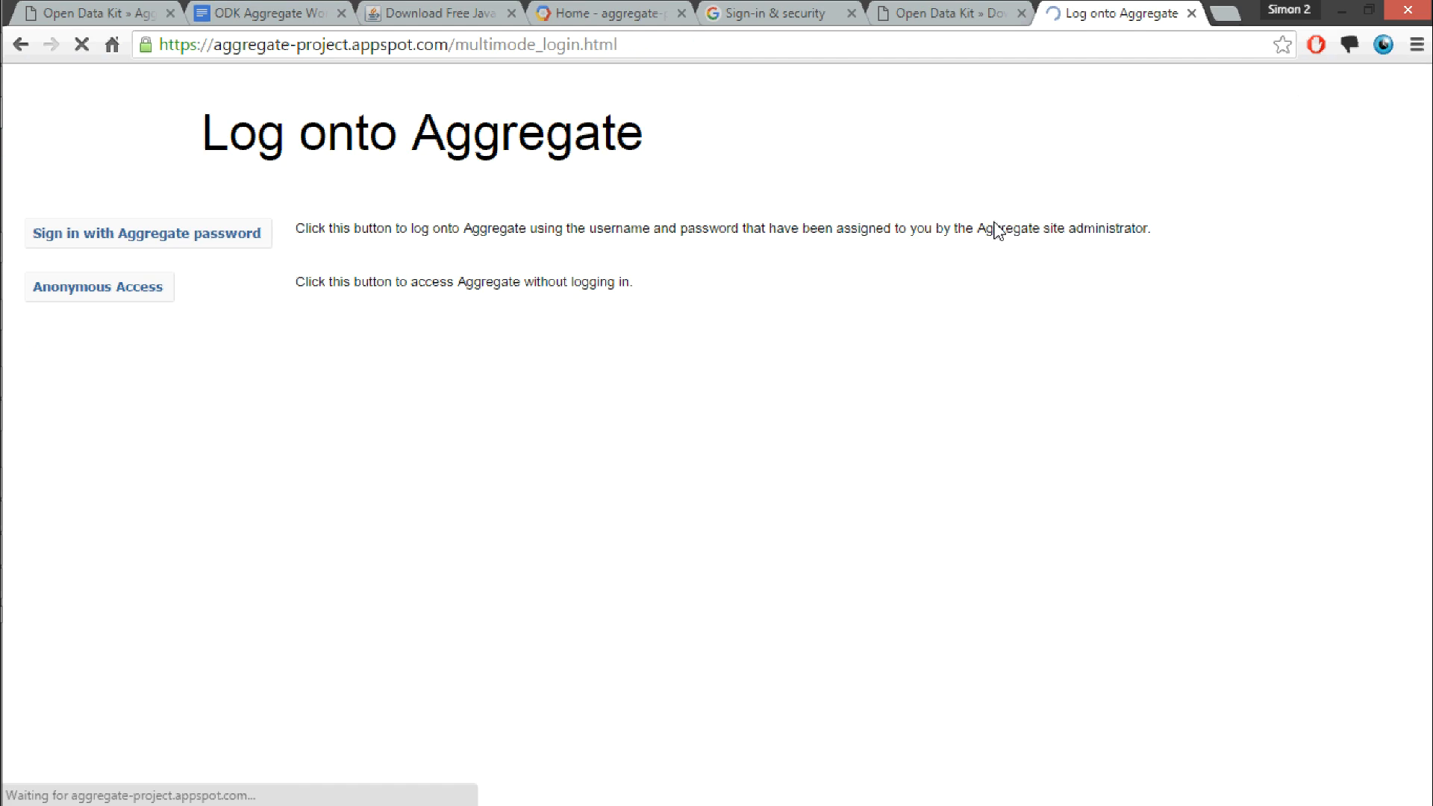
left_click(216, 240)
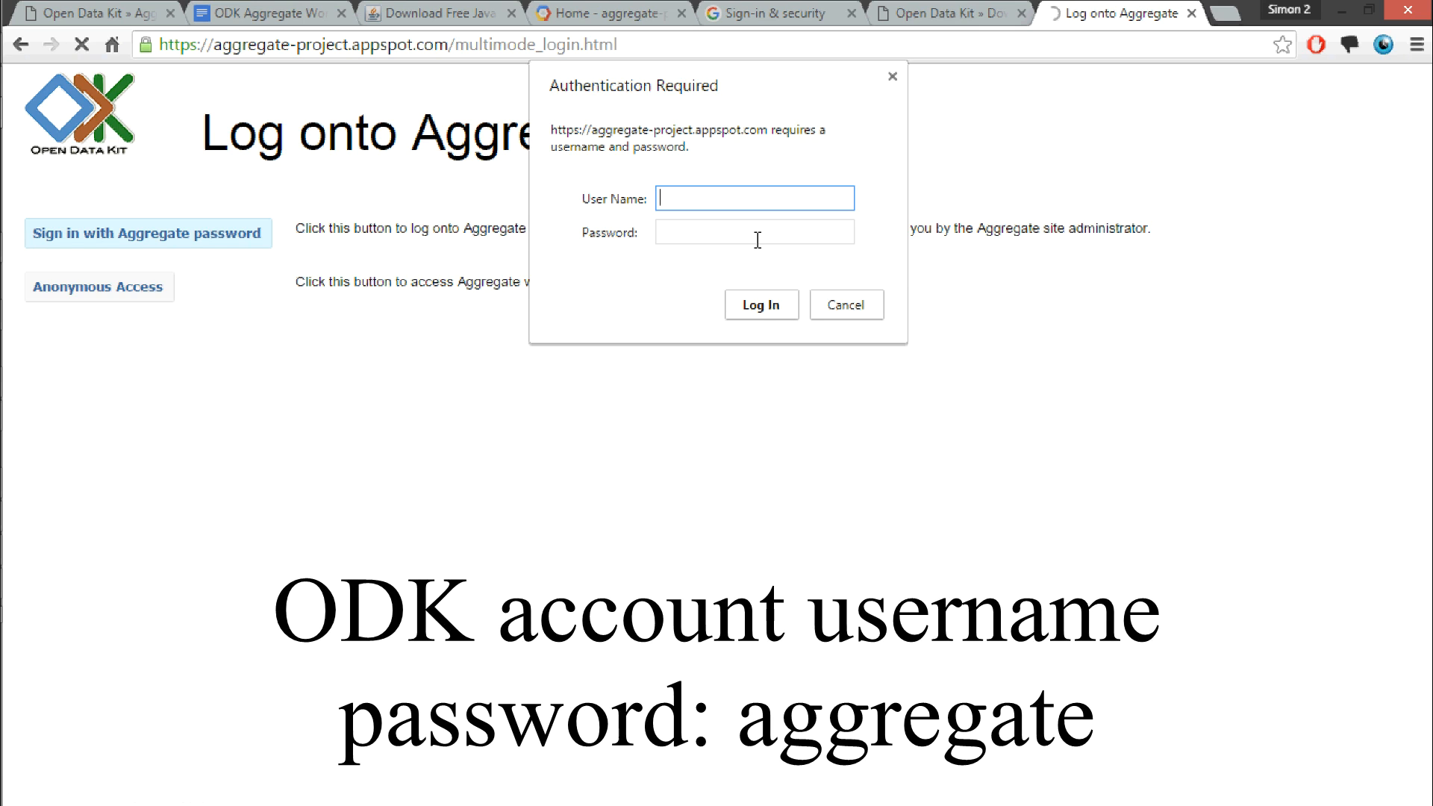
type("simonrolph")
Step: Enter the default ODK account password, log in, and dismiss the browser's offer to save the password
left_click(757, 239)
type("aggre")
key("BackSpace")
key("BackSpace")
key("BackSpace")
key("BackSpace")
key("BackSpace")
type("aggregate")
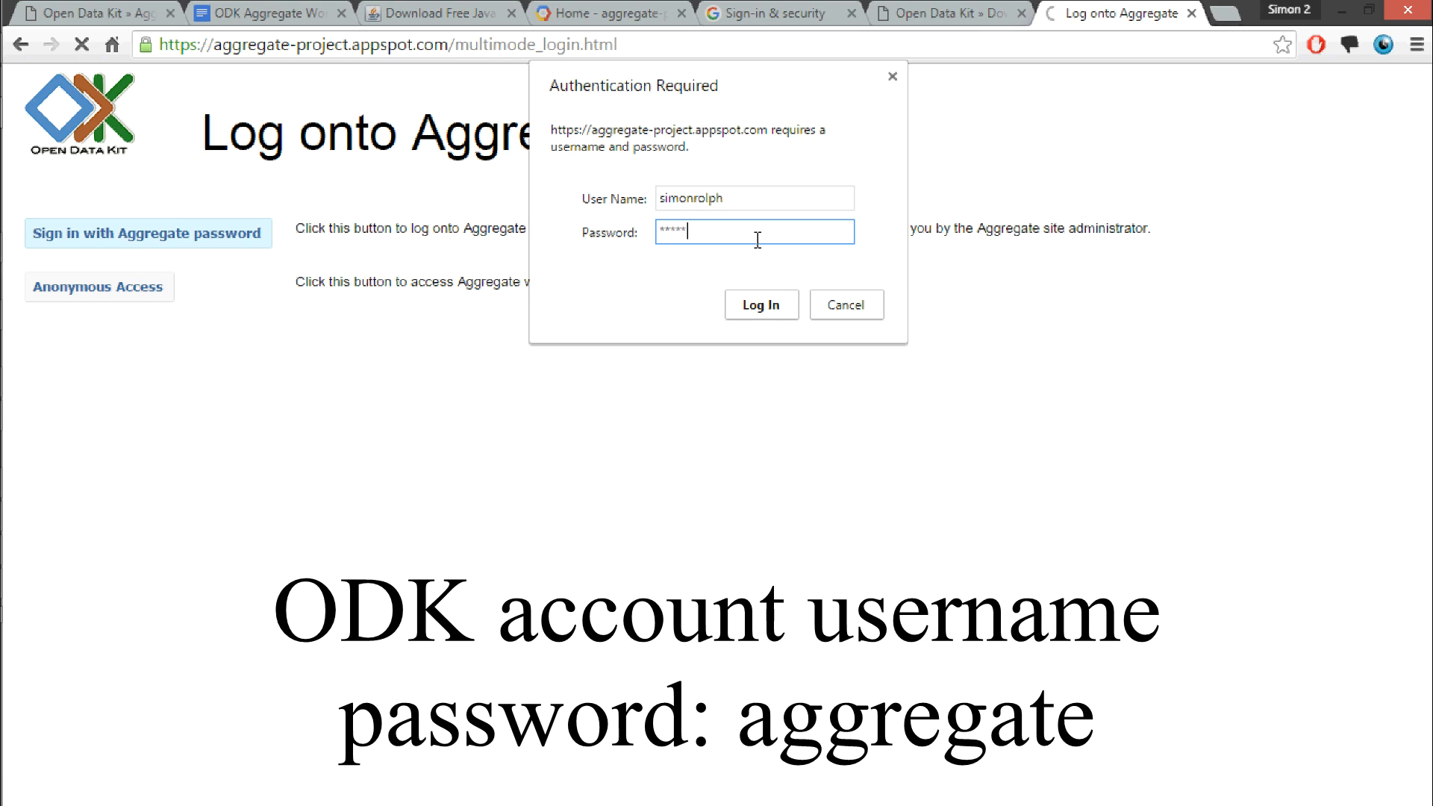
left_click(760, 303)
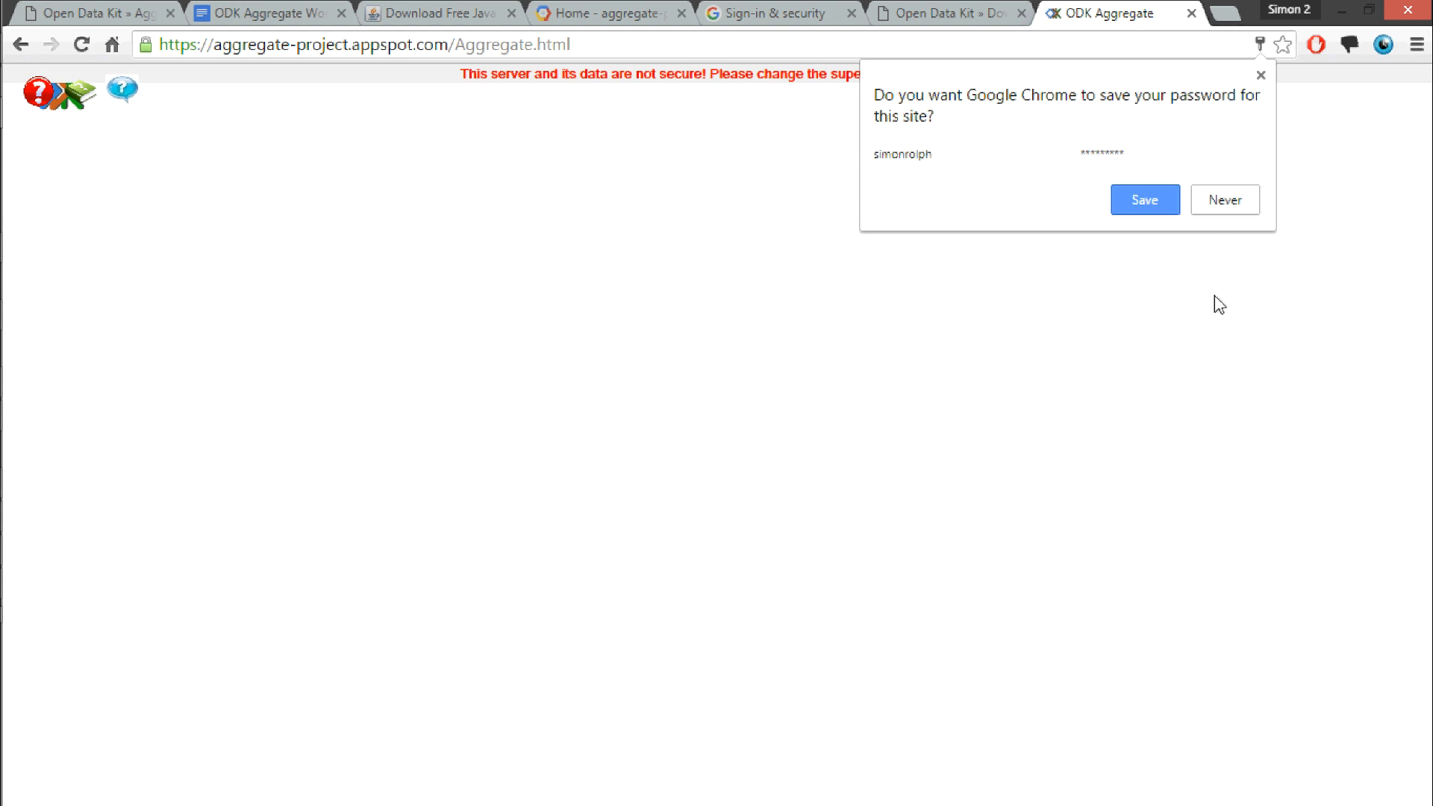
left_click(1260, 75)
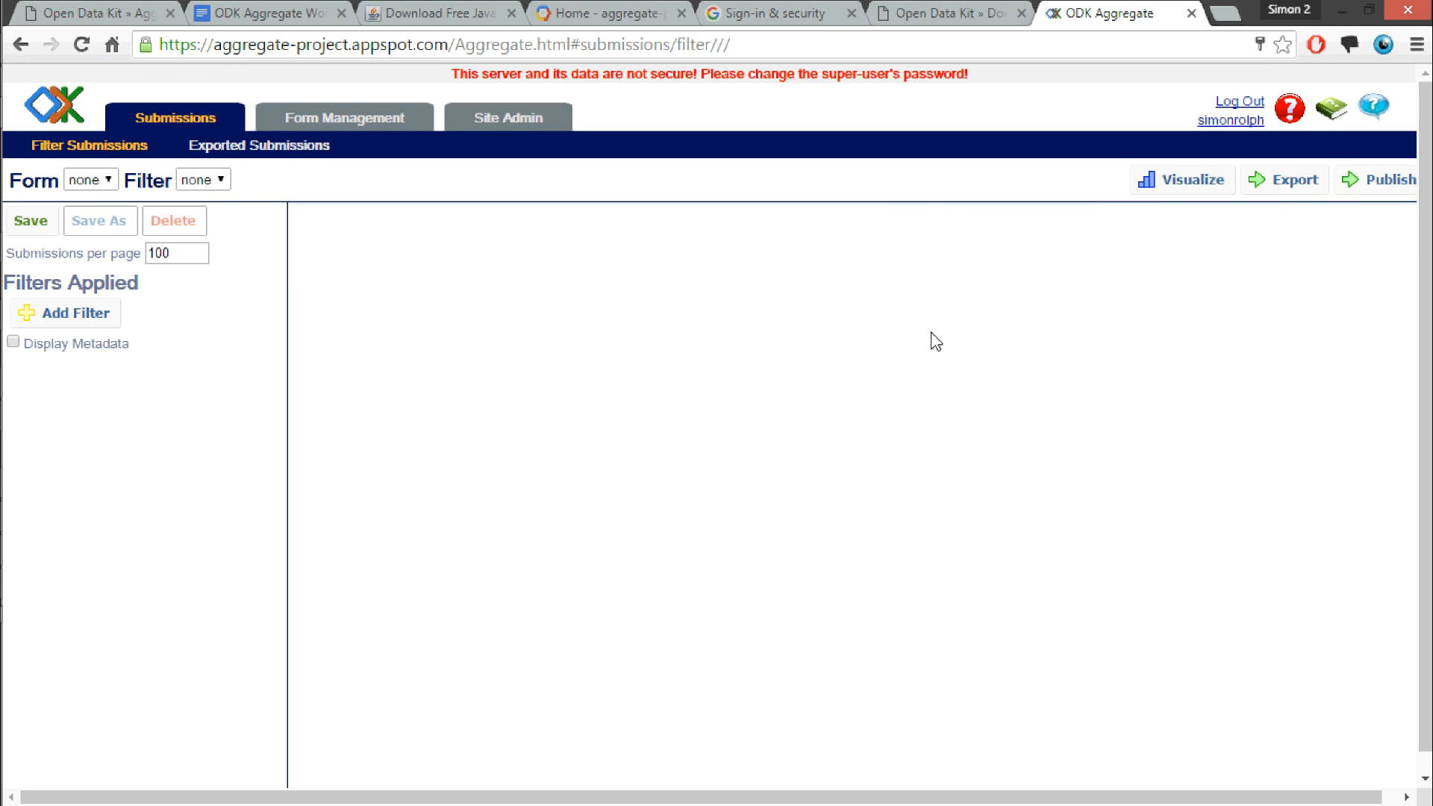
Step: Change the super-user's password in the site administration's user list, entering the new password twice, and dismiss the offer to save it
left_click(498, 123)
scroll(607, 461, "down", 5)
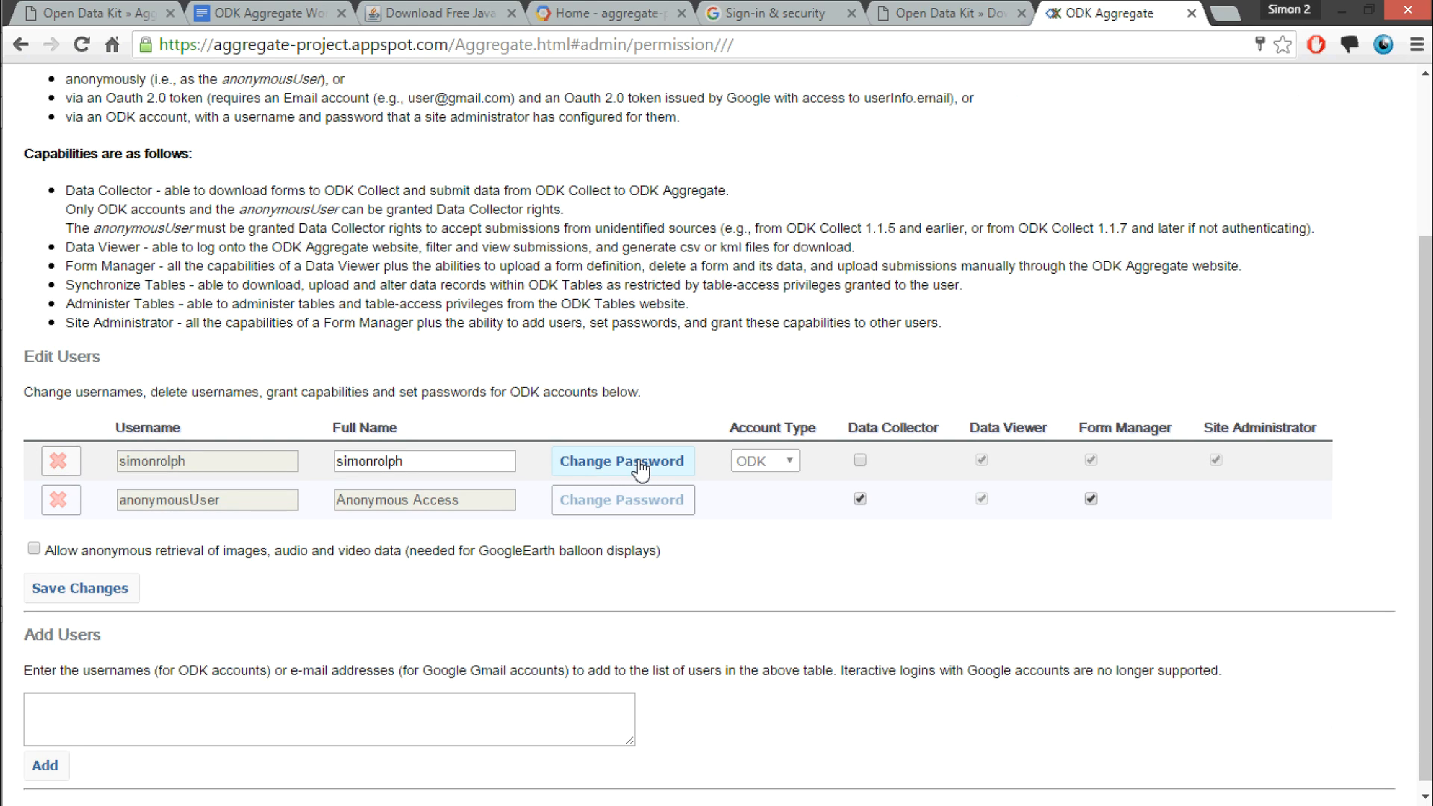
left_click(640, 469)
left_click(758, 313)
type("abc")
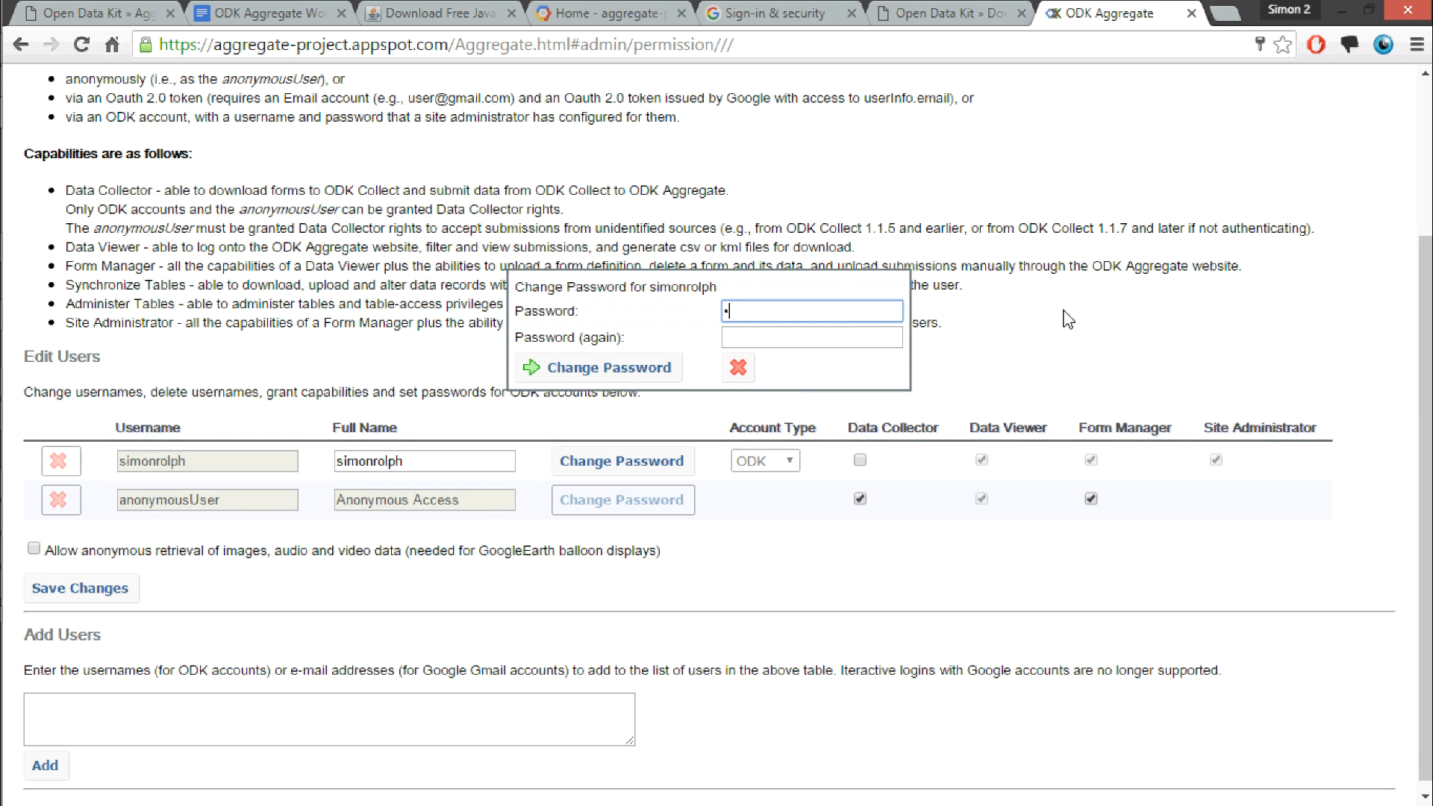
type("defghij")
key("Tab")
type("abcdefg")
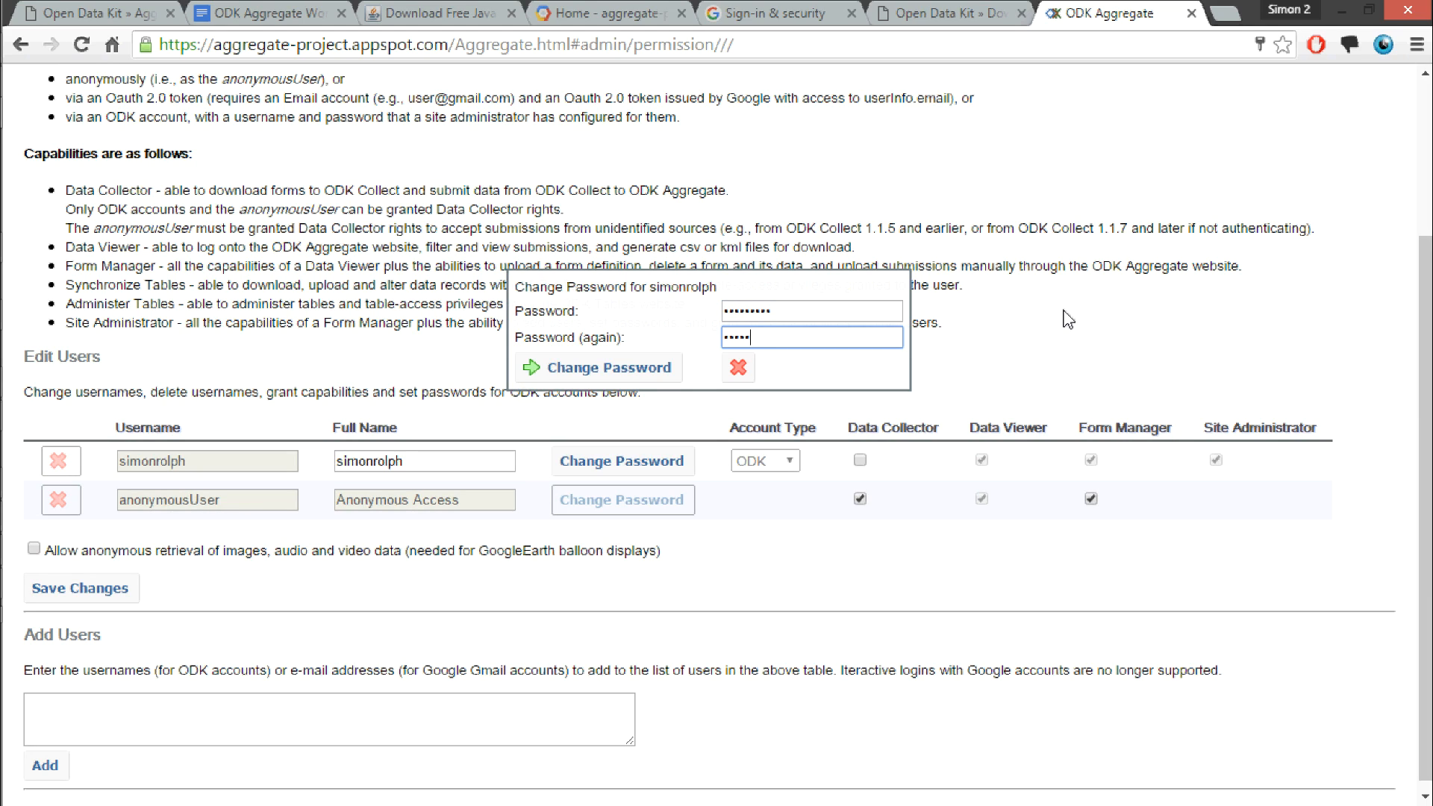
type("hij")
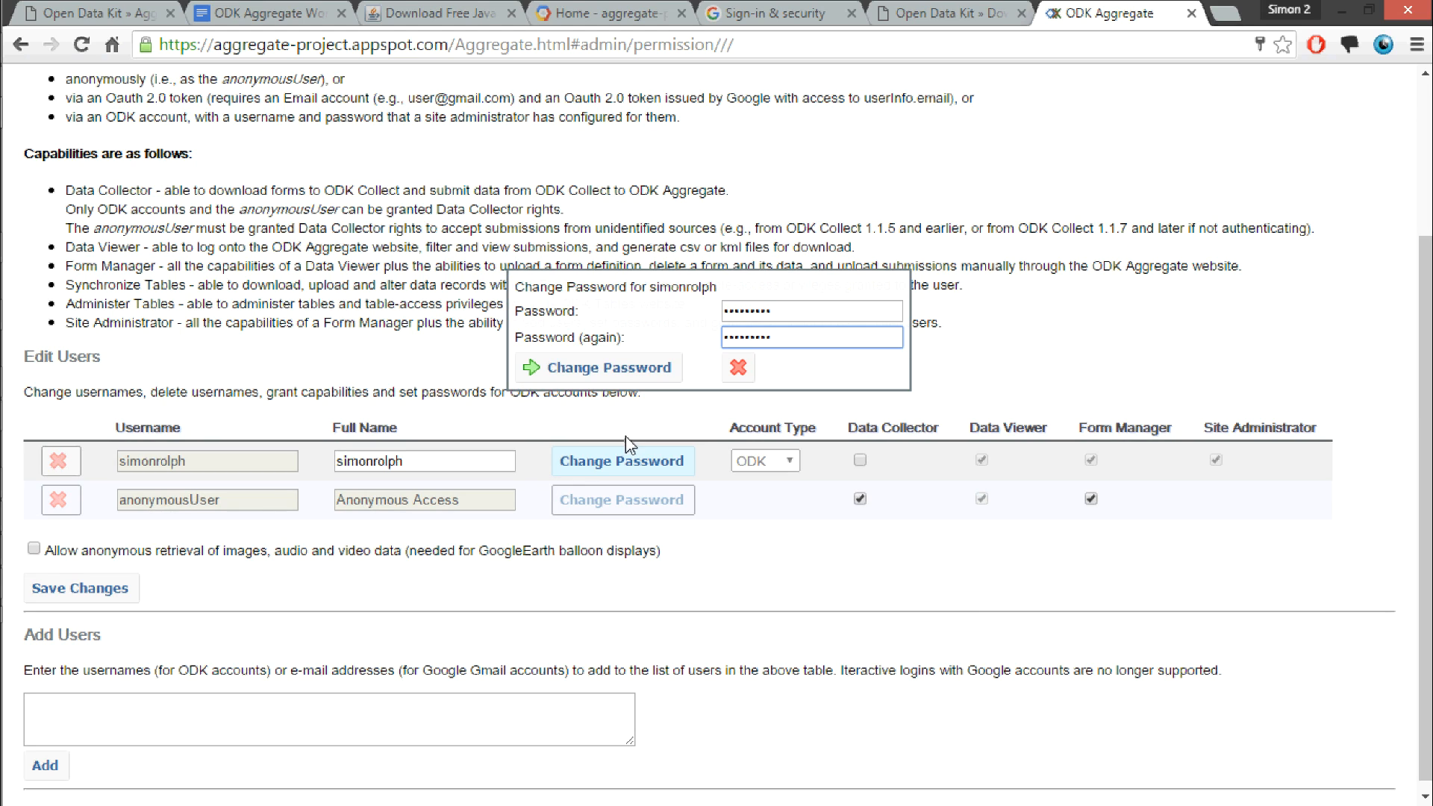
left_click(633, 368)
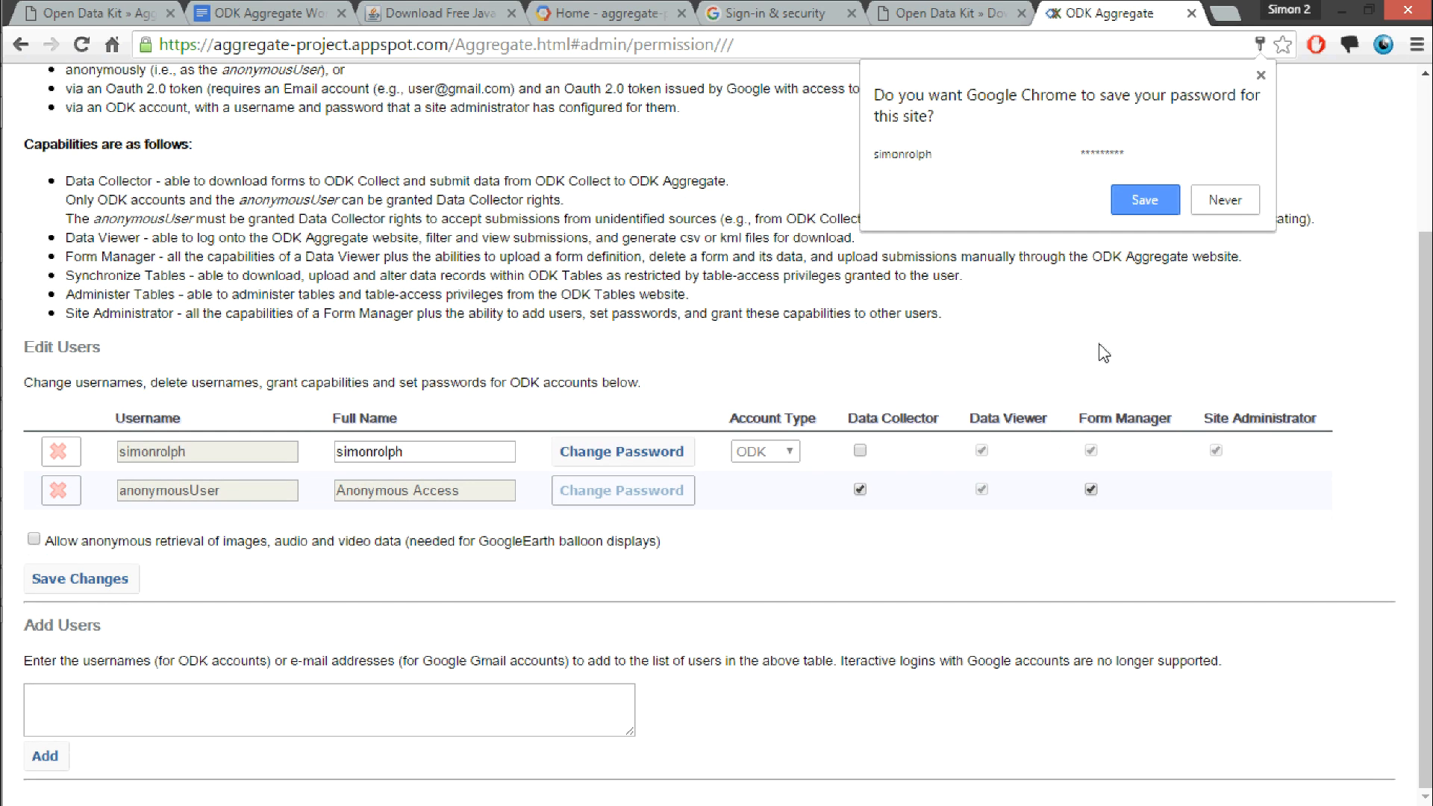
left_click(1261, 75)
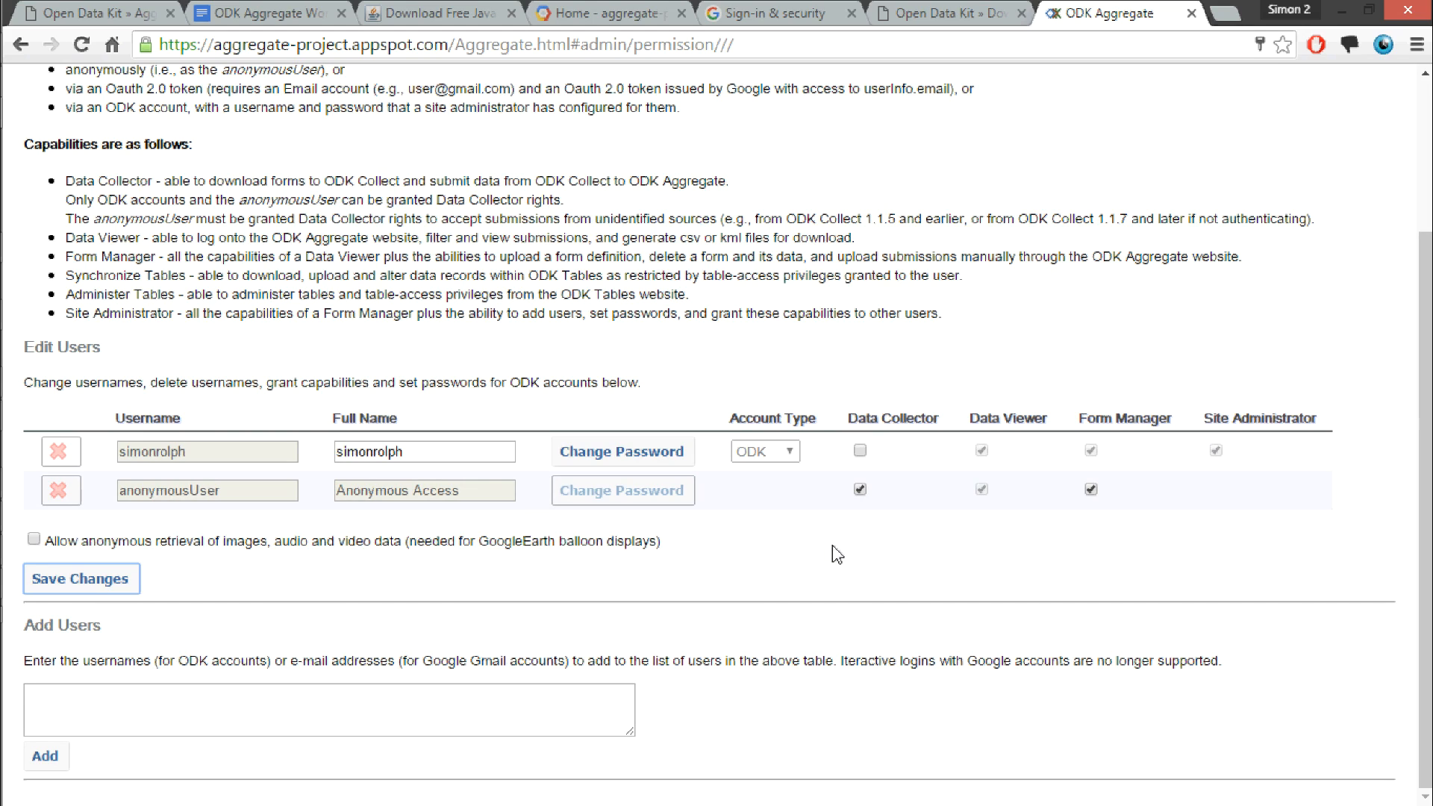
Step: Remove the Data Collector, Data Viewer and Form Manager capabilities from anonymousUser and save the changes
left_click(860, 490)
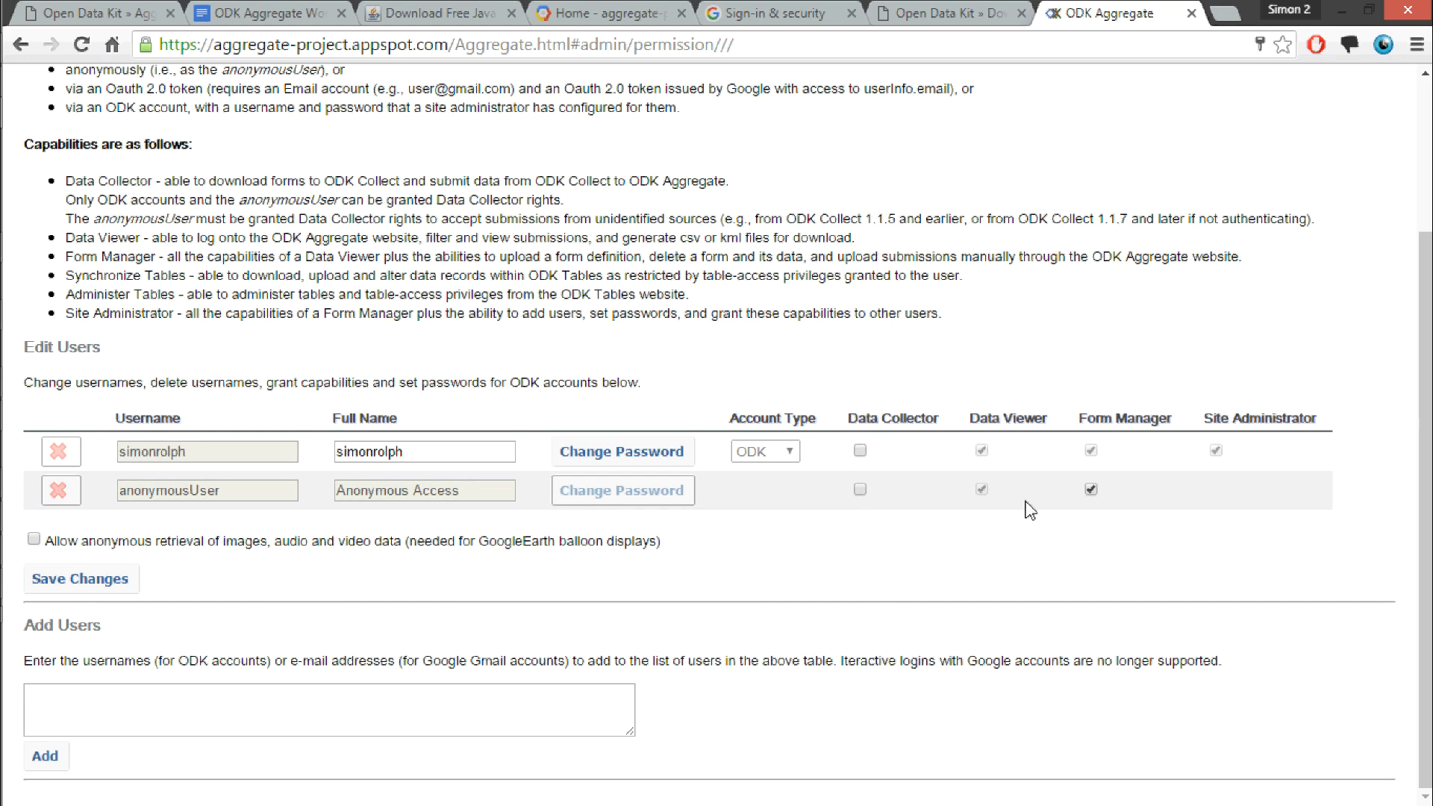
left_click(1091, 489)
left_click(48, 582)
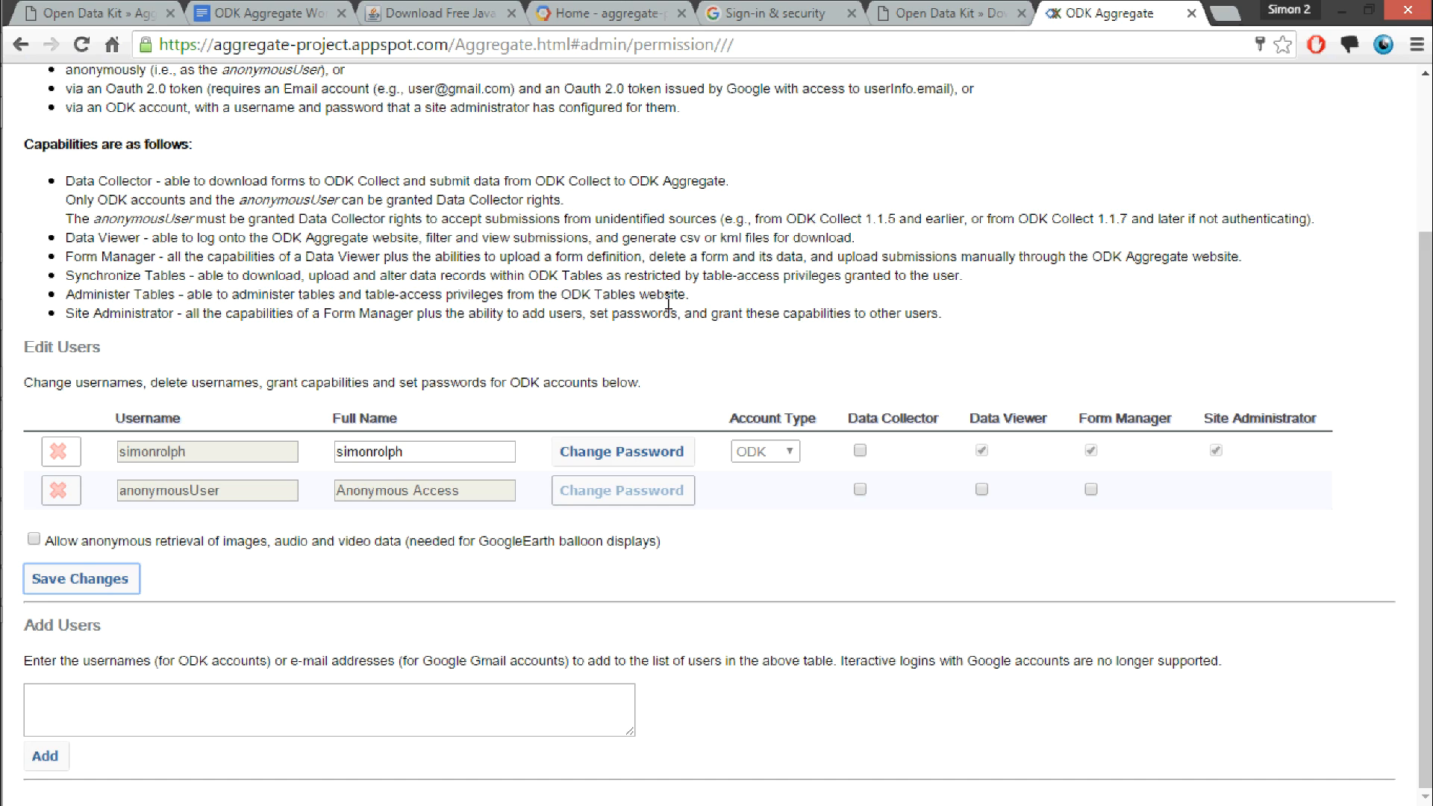
Step: Open the server's Aggregate.html page in an incognito window and log in with the super-user's username and password
left_click(450, 45)
left_click(453, 48)
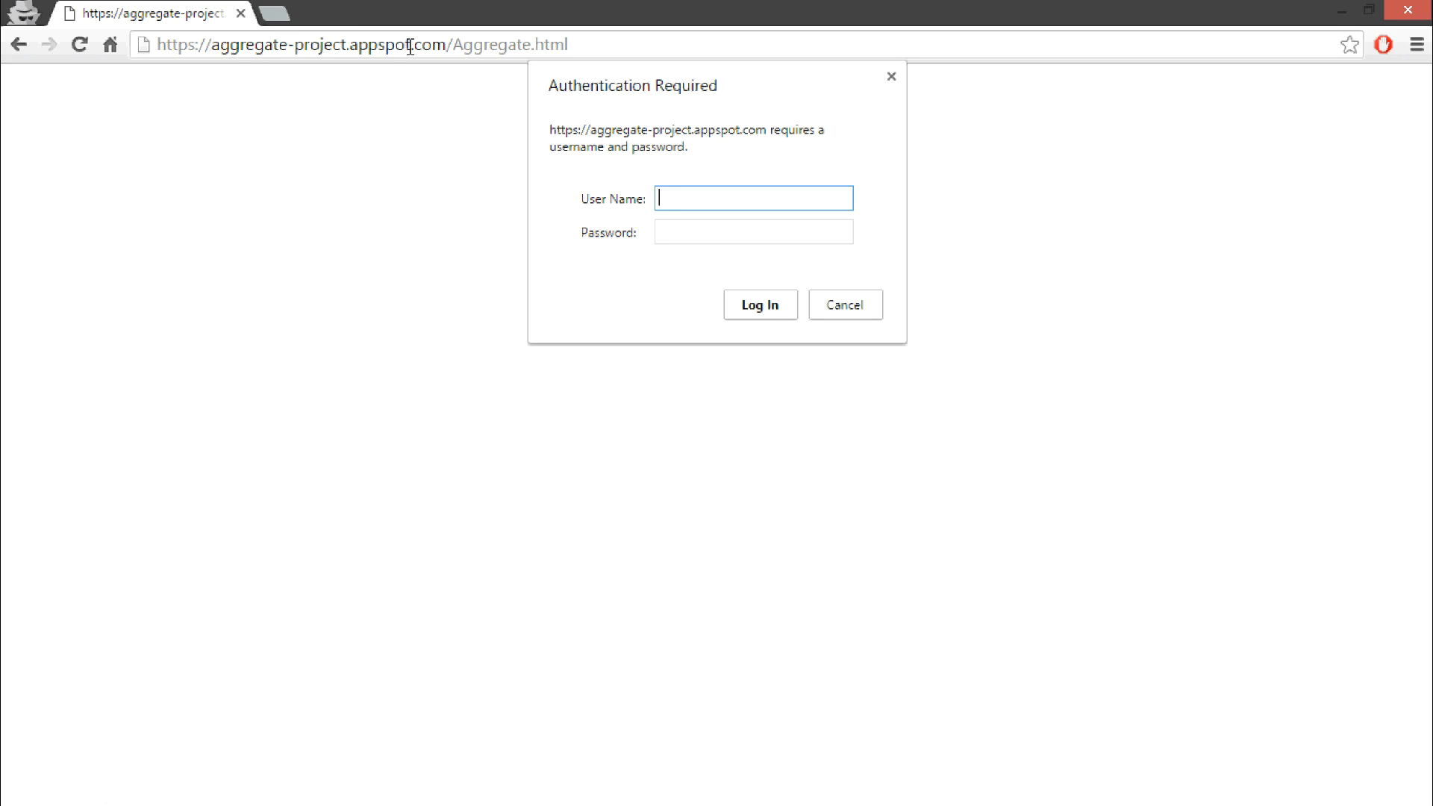
type("simonrolph")
key("Tab")
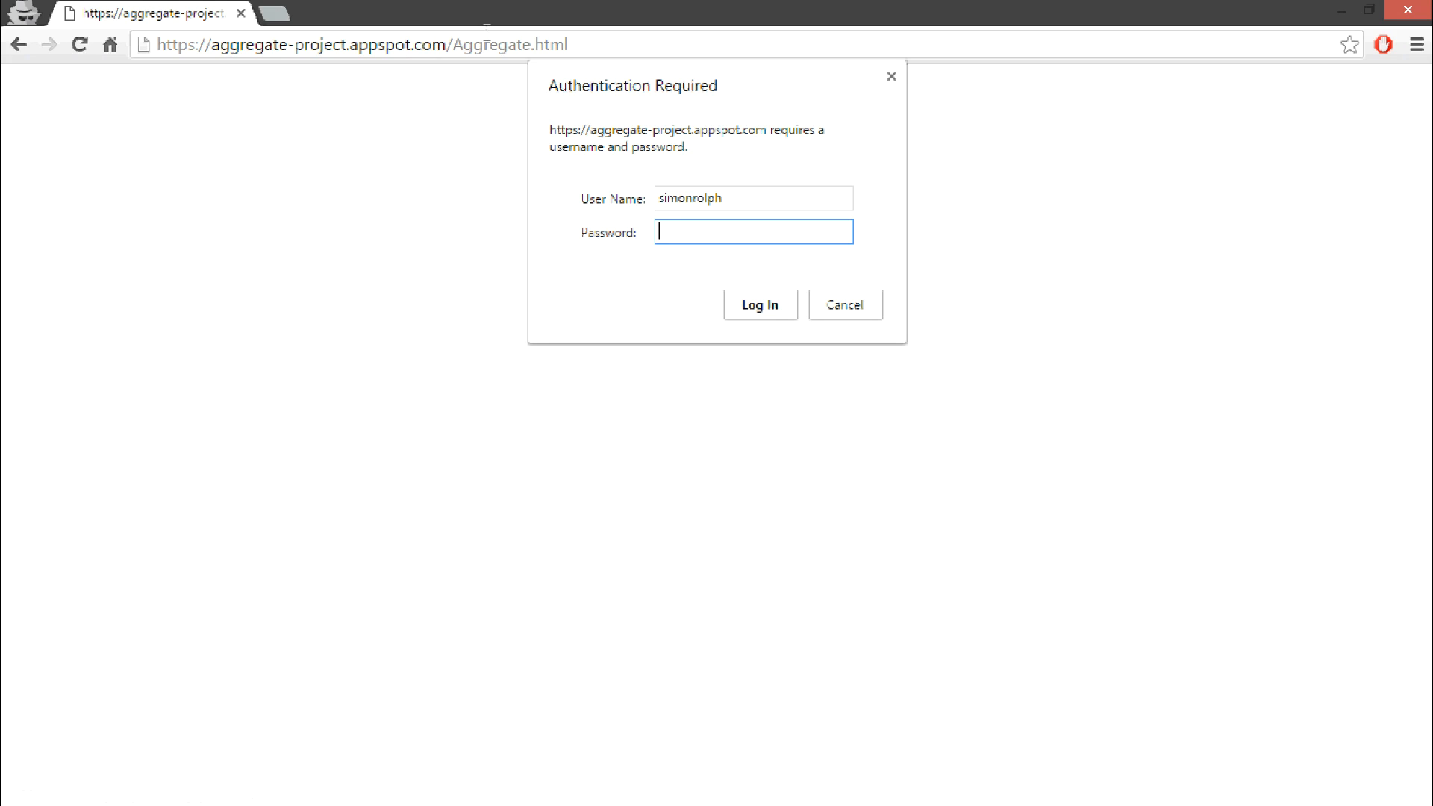
type("*********")
left_click(774, 319)
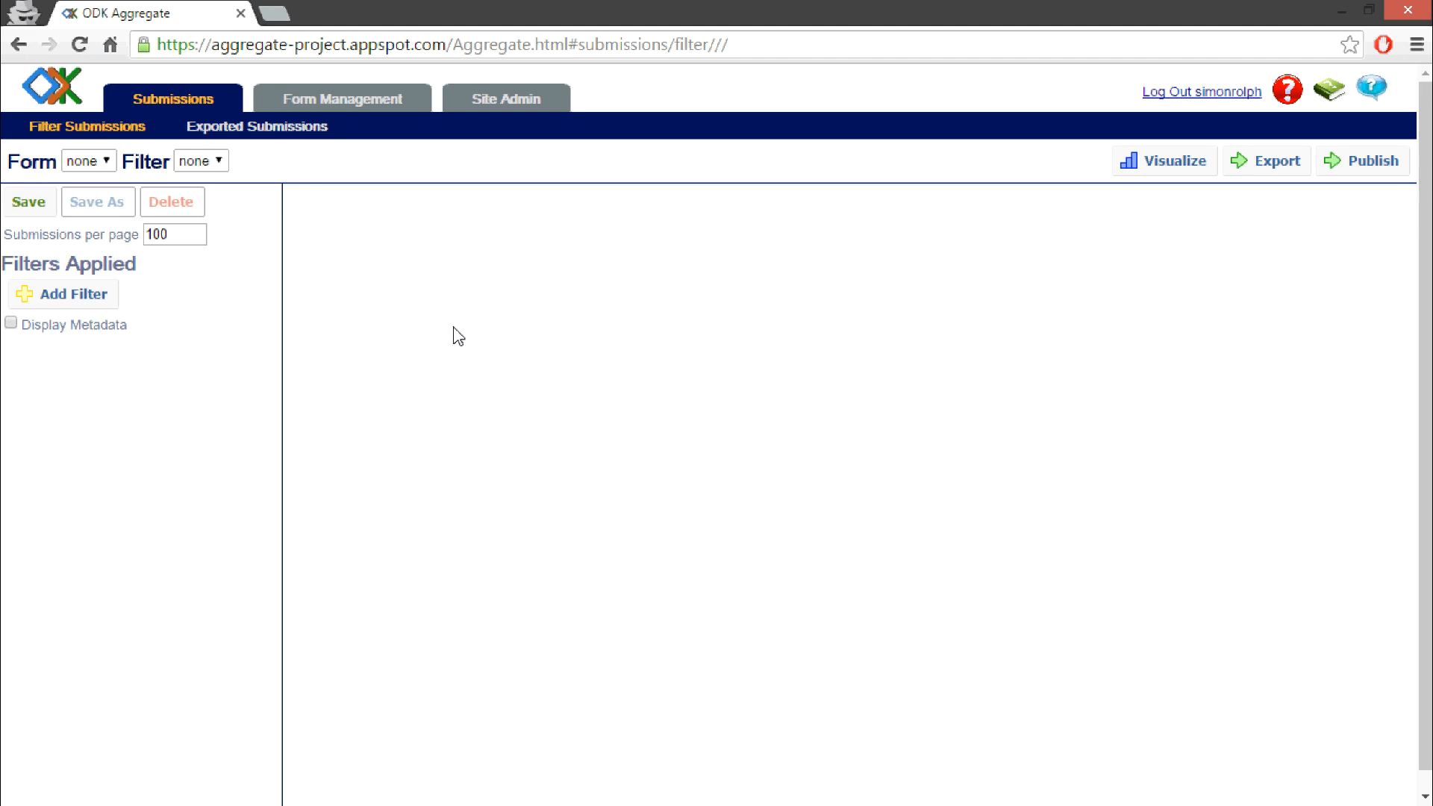
Step: View the Form Management forms list and return to the Submissions page
left_click(380, 107)
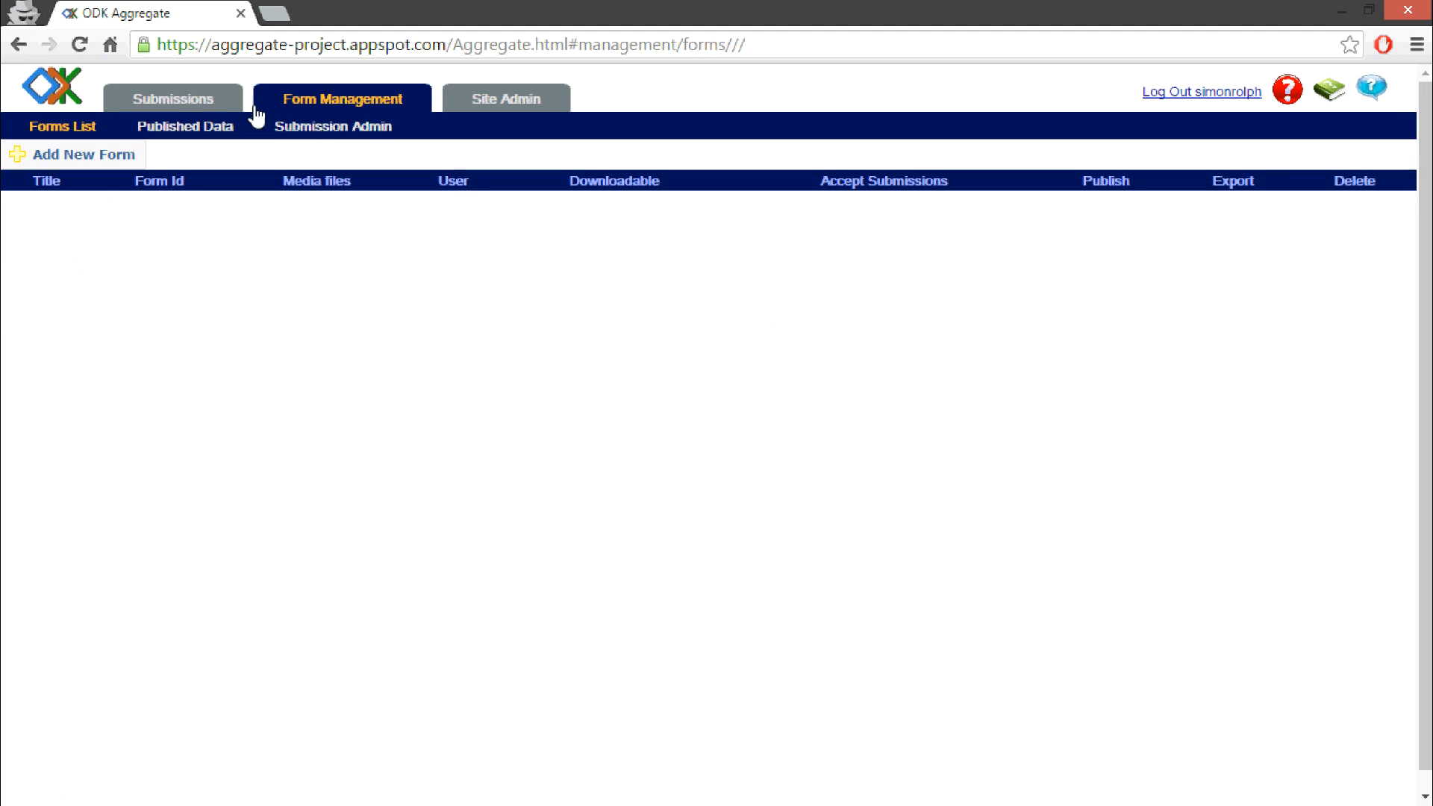
left_click(182, 103)
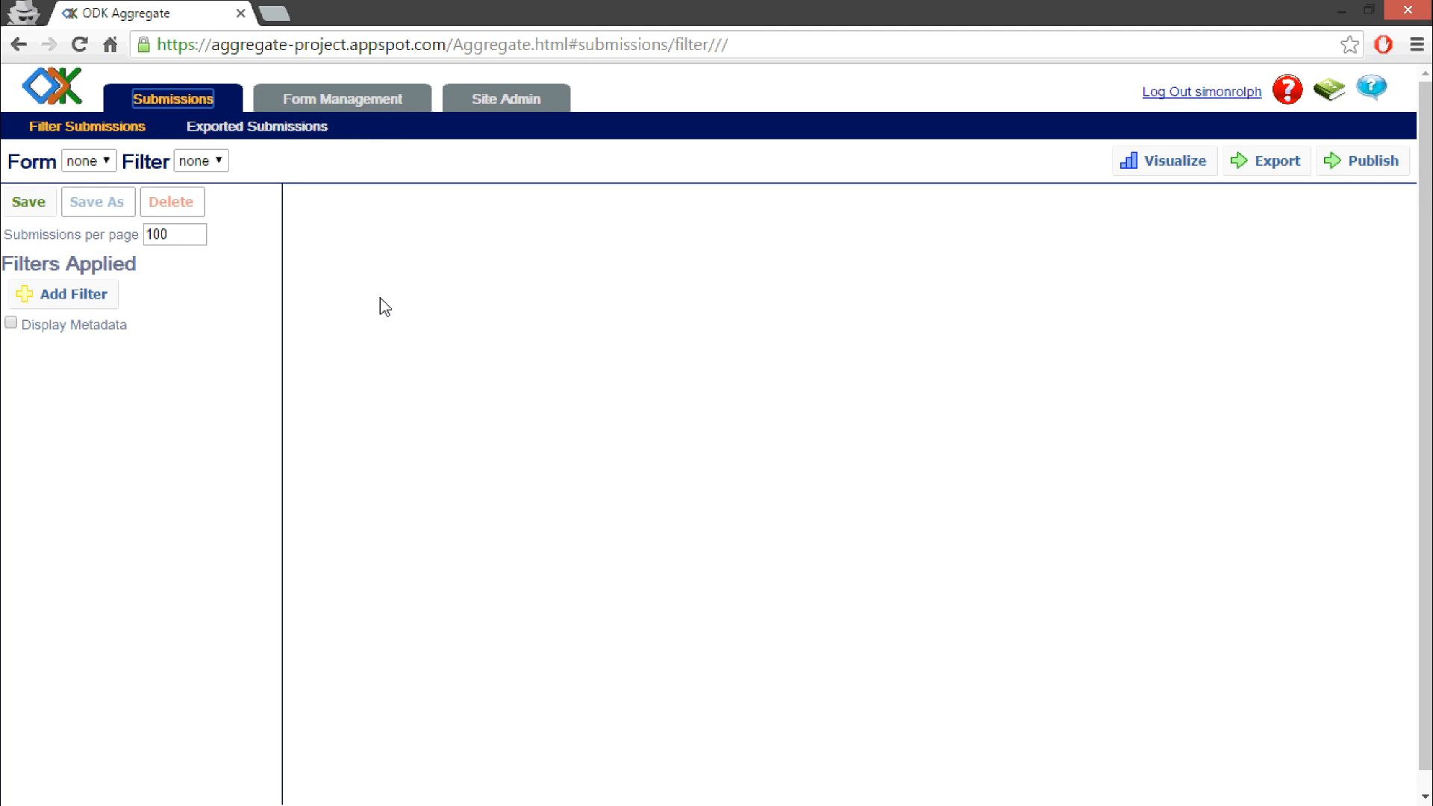